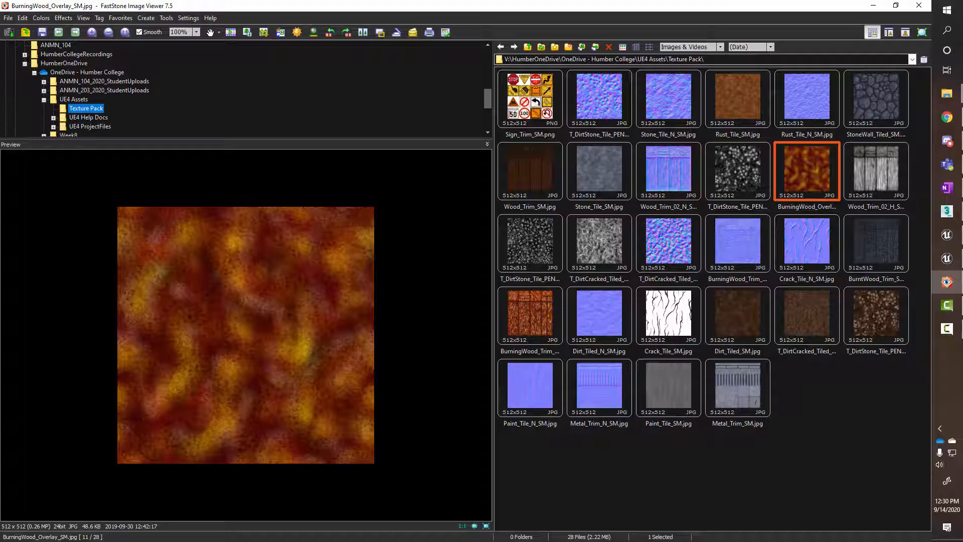
Switch to the browser and open the shared UE4 Assets folder from the ANMN203 course page
click(946, 116)
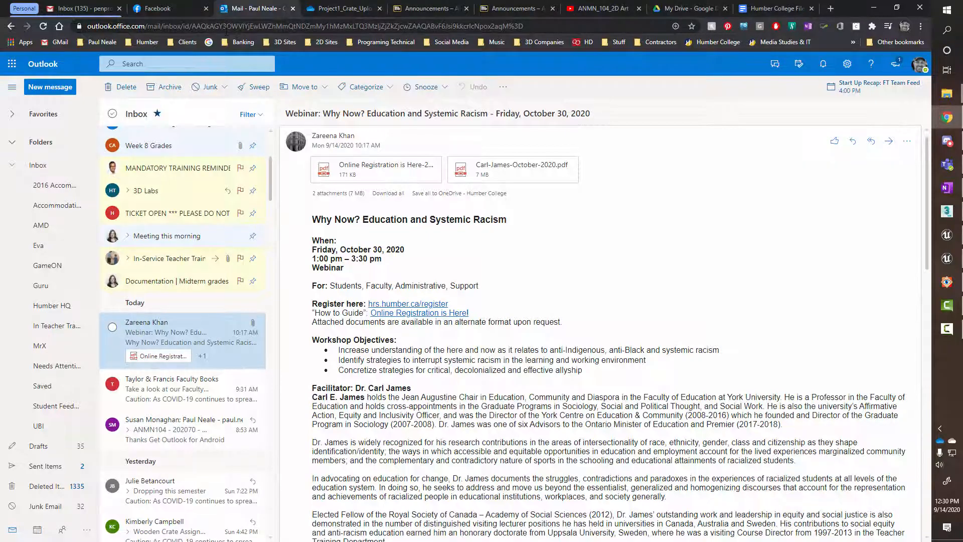
click(512, 9)
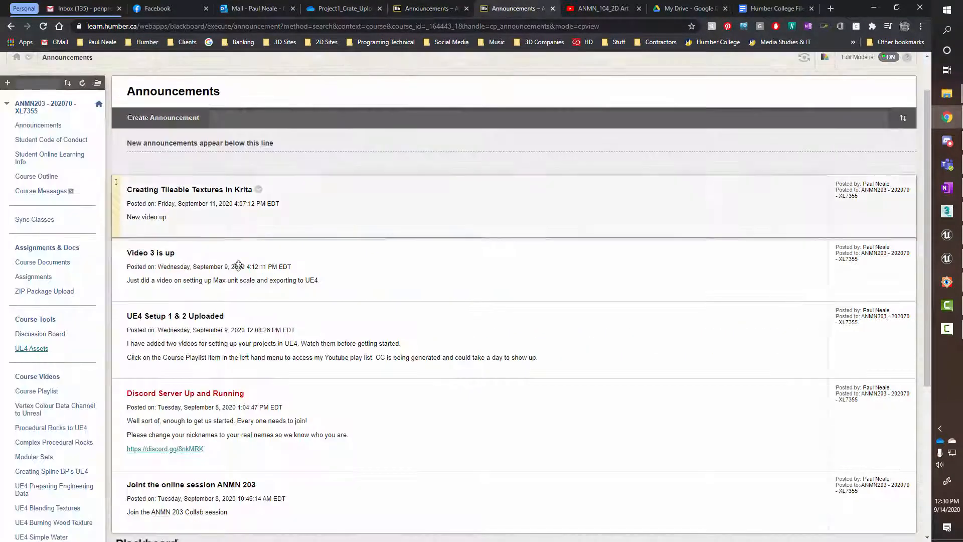
click(37, 352)
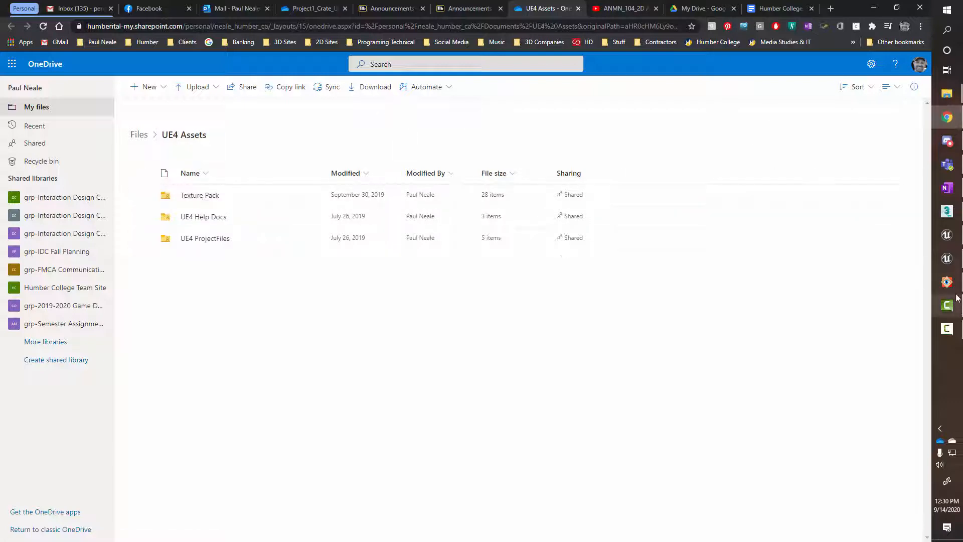
Switch back to FastStone Image Viewer and preview the dirt, dirt-stone, wood trim and stone textures in the Texture Pack folder
click(946, 282)
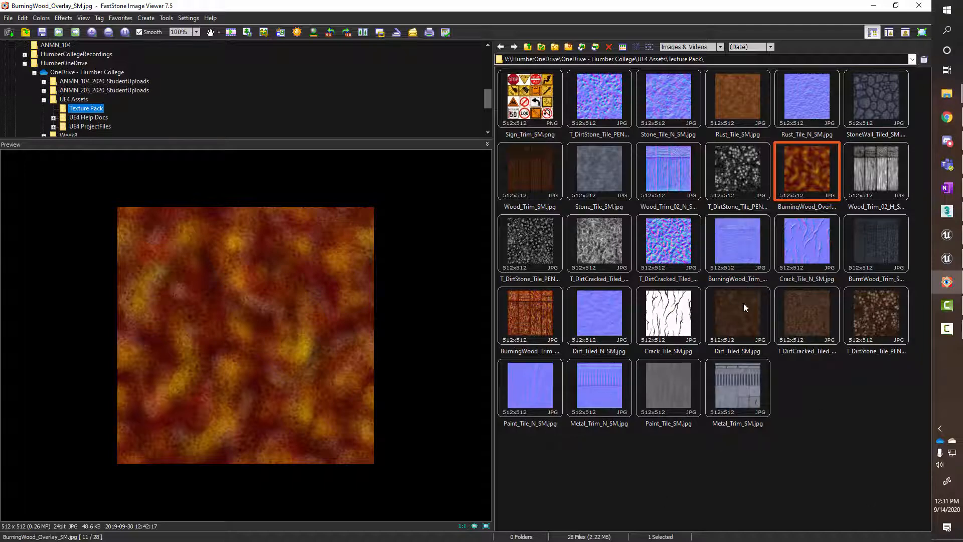
click(749, 318)
click(875, 316)
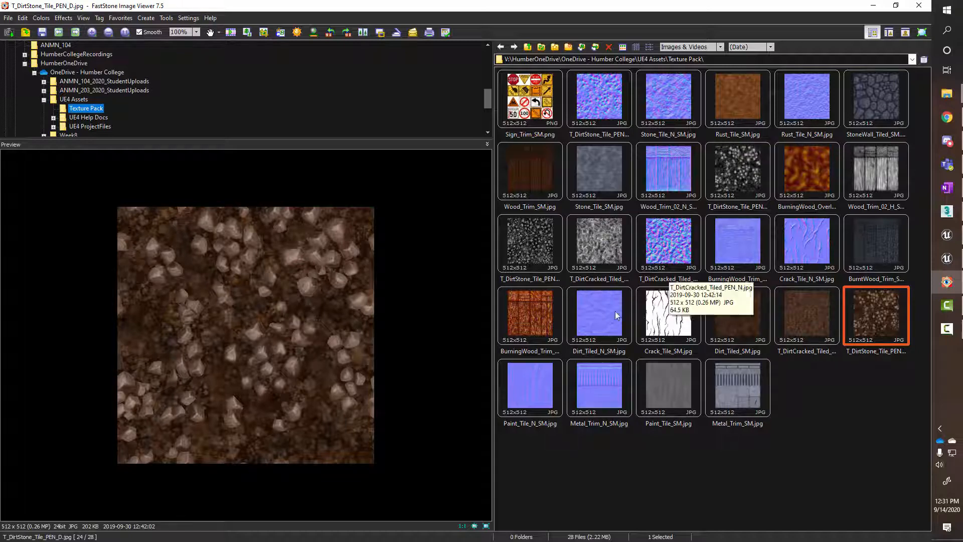
click(543, 241)
click(537, 183)
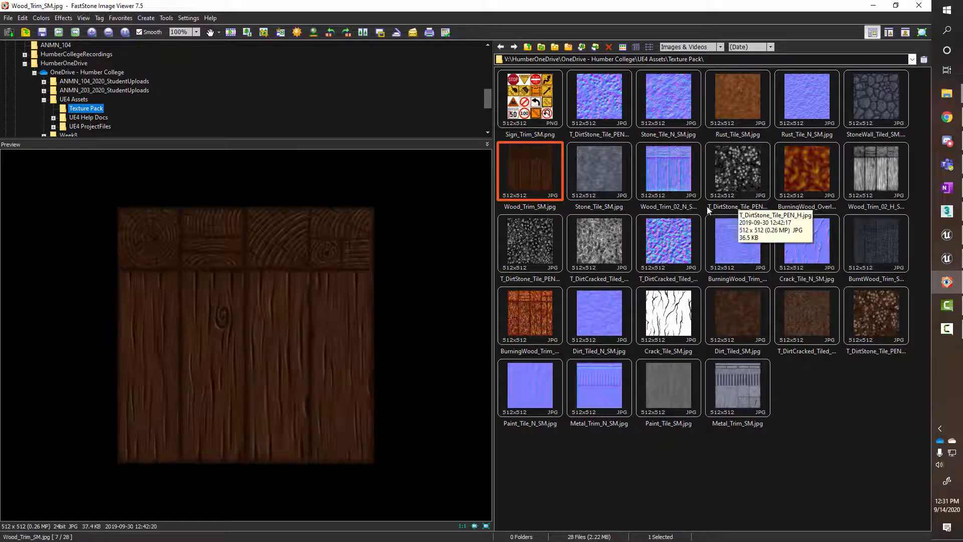
click(574, 182)
click(537, 166)
click(677, 171)
click(606, 176)
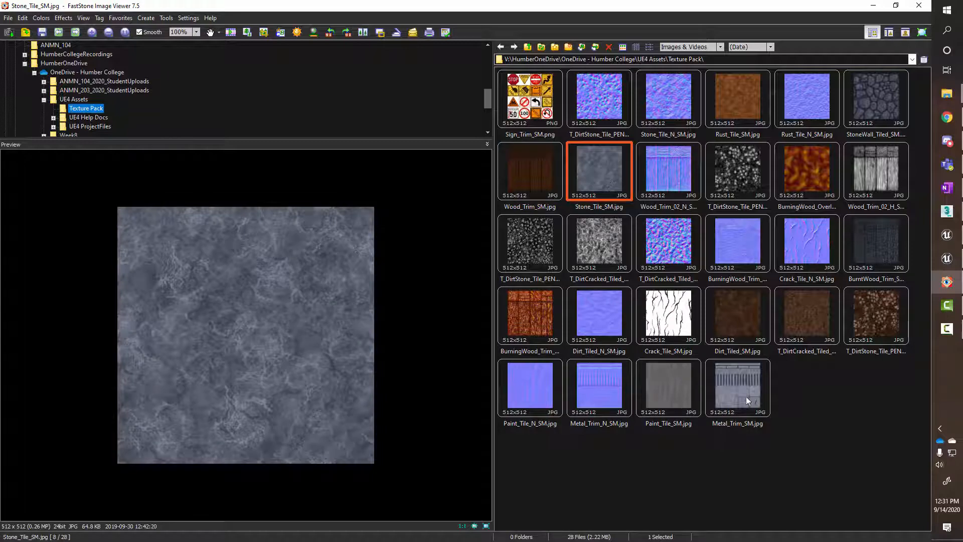
Switch to the Unreal Editor window that has the AdventureGame project open
click(946, 258)
right_drag(403, 262, 404, 250)
right_drag(477, 220, 479, 216)
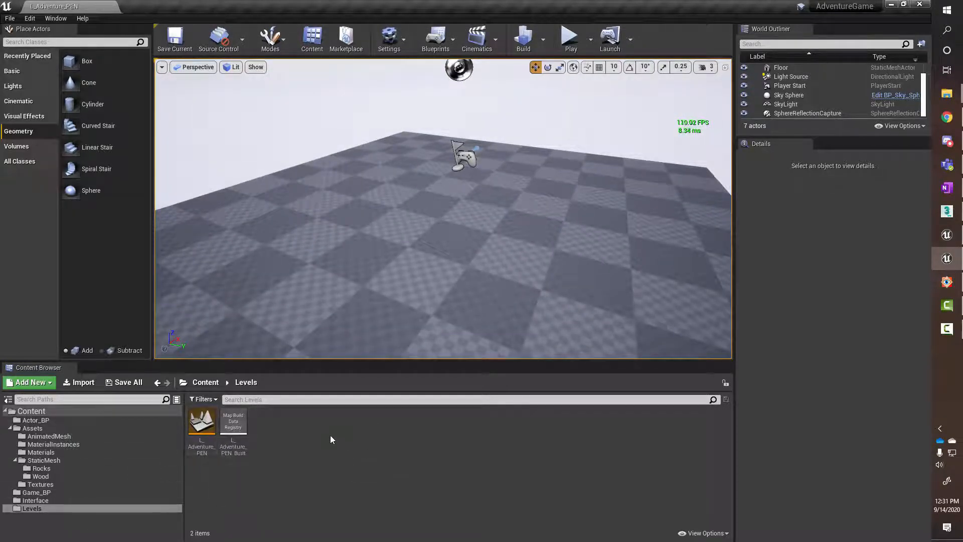
Create a level named L_TestLevel_PEN in the Levels folder and open it without saving
right_click(280, 433)
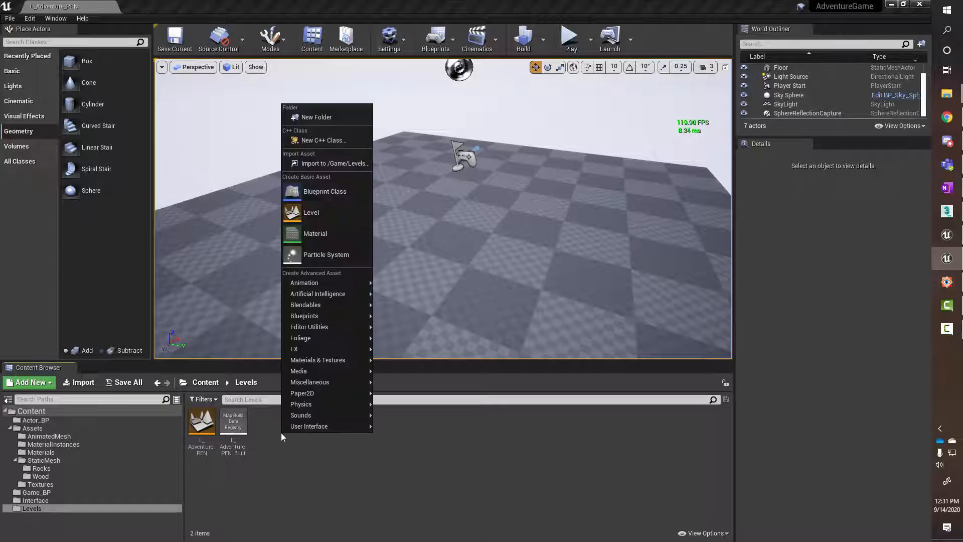
click(332, 208)
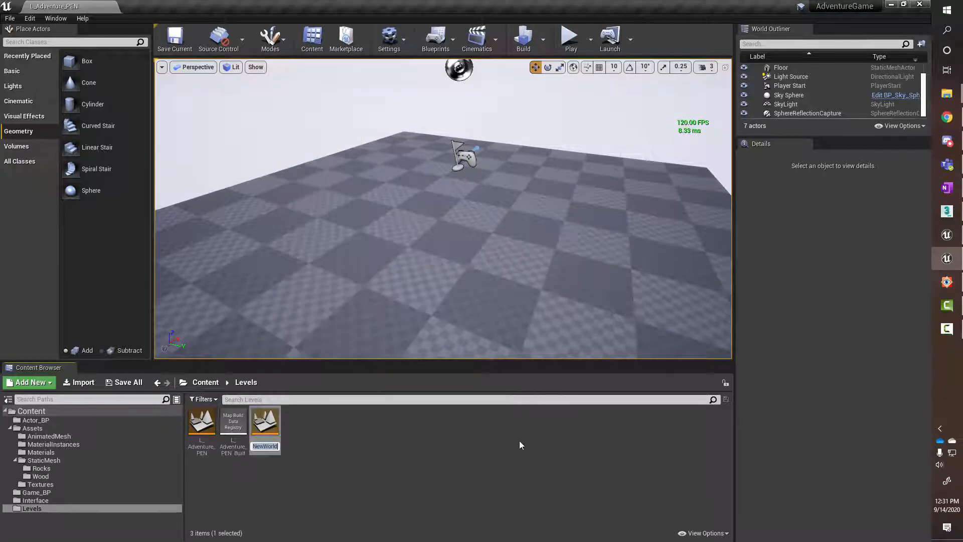
text(L_Test)
text(Le)
text(vel)
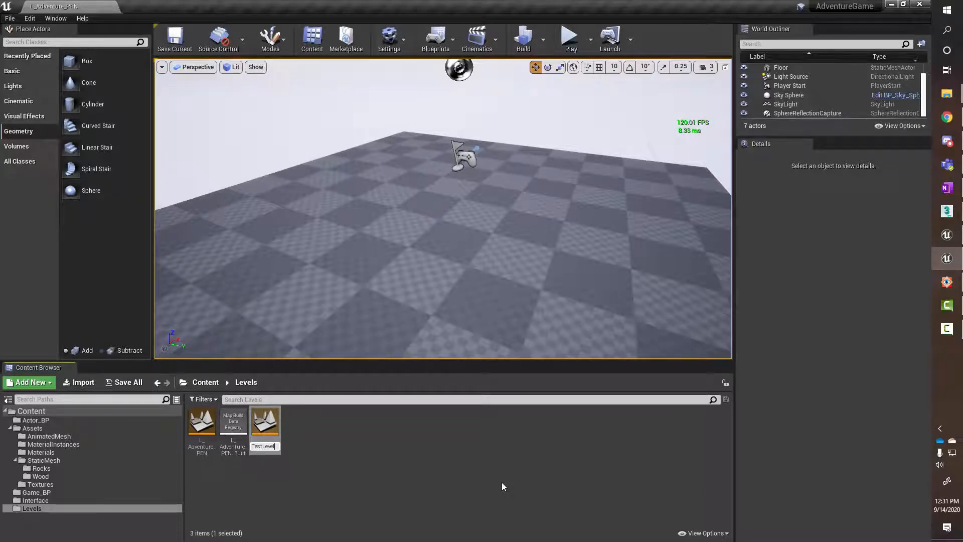
text(_PEN)
key(Return)
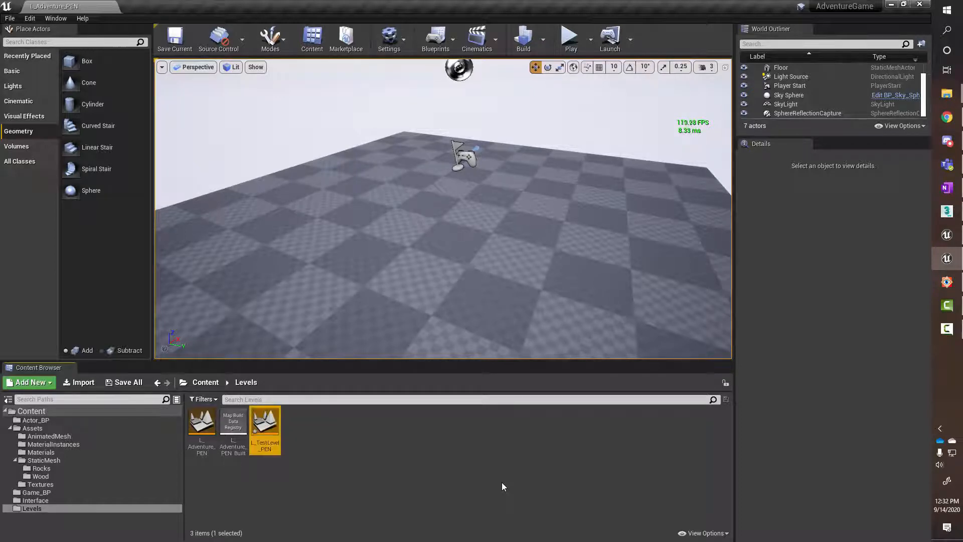
key(Return)
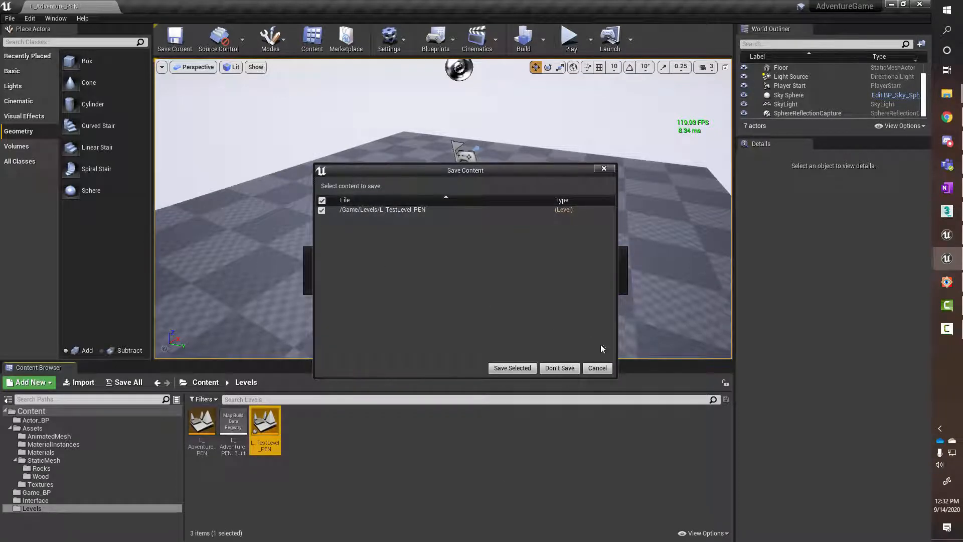
click(558, 368)
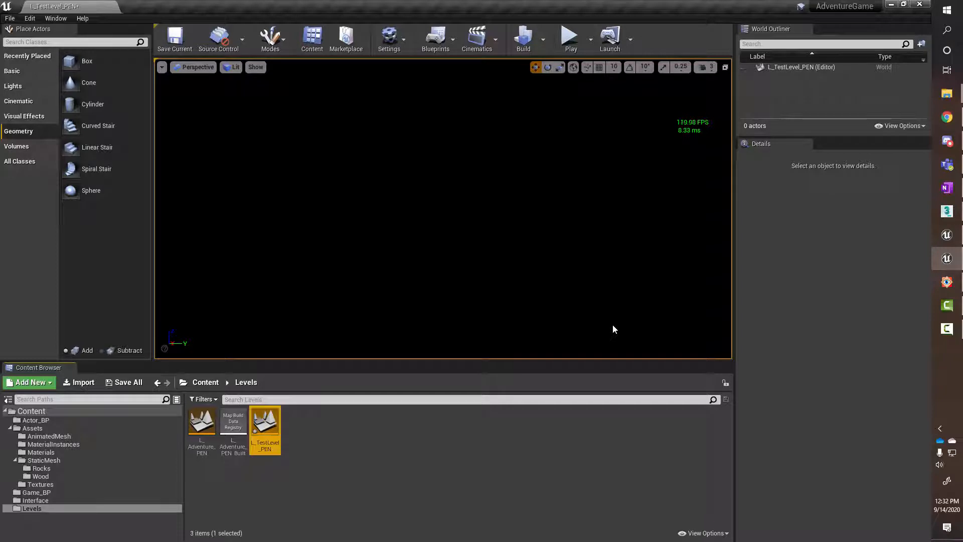
Try to delete the L_TestLevel_PEN level from the Levels folder
right_click(202, 420)
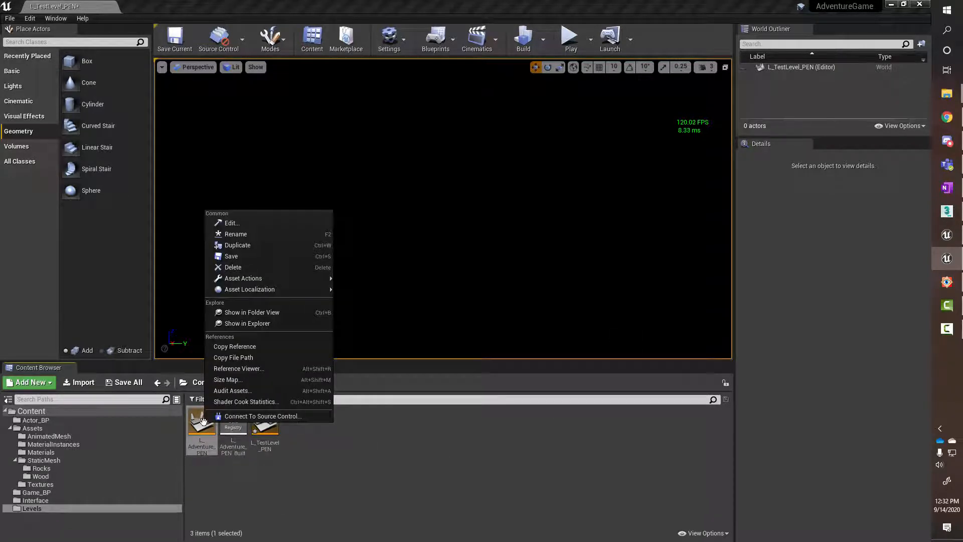
click(265, 425)
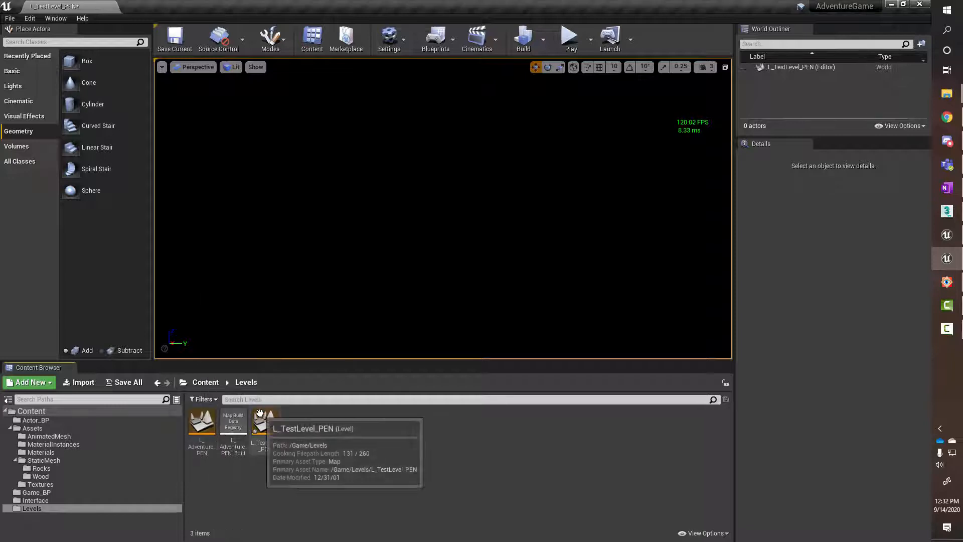
click(264, 426)
key(Delete)
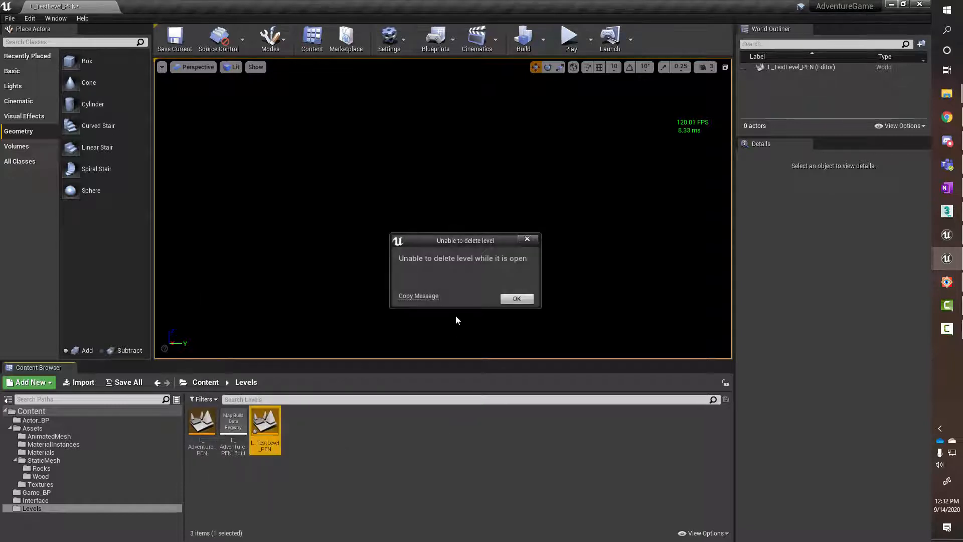
click(517, 301)
Reopen the L_Adventure_PEN level, discarding the unsaved L_TestLevel_PEN level
double_click(210, 420)
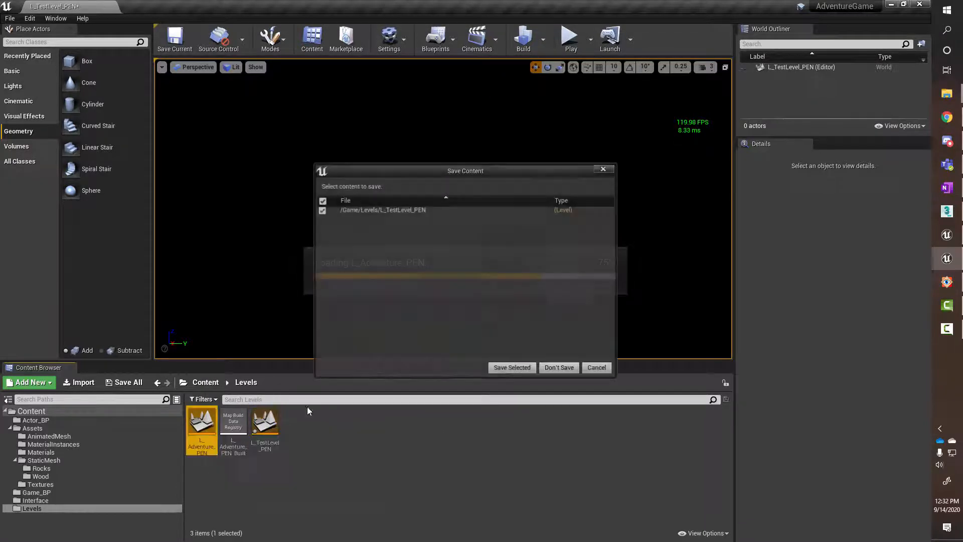
click(557, 368)
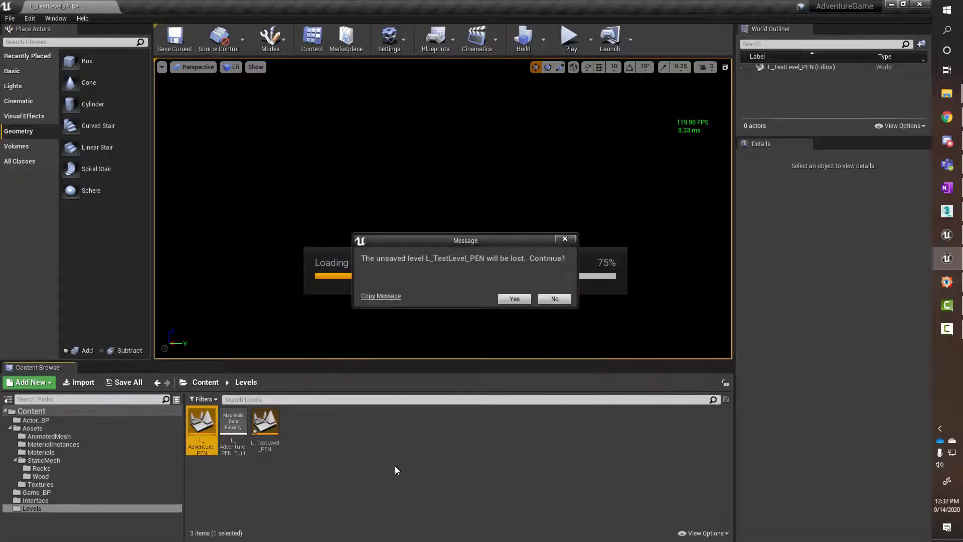
click(521, 298)
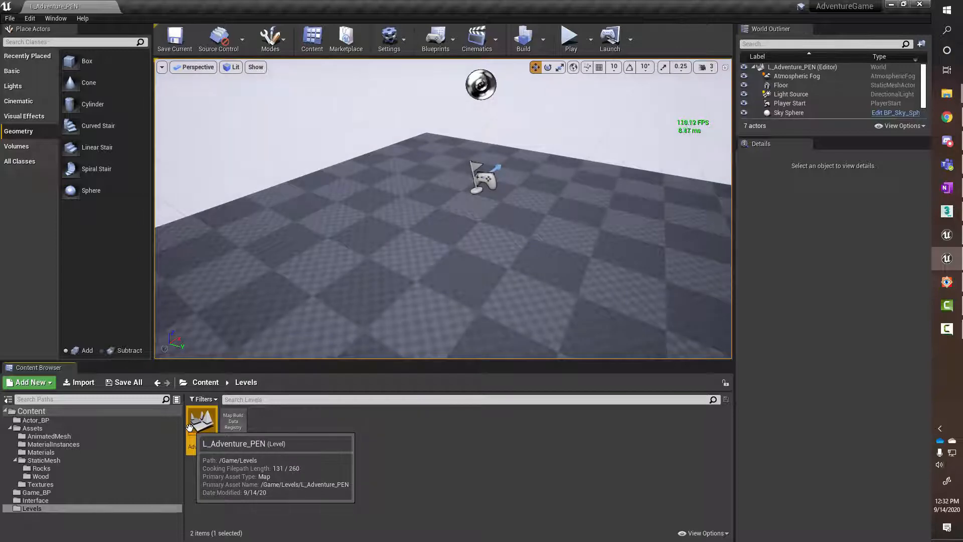
Duplicate the L_Adventure_PEN level and name the copy L_Test_PEN
right_click(201, 425)
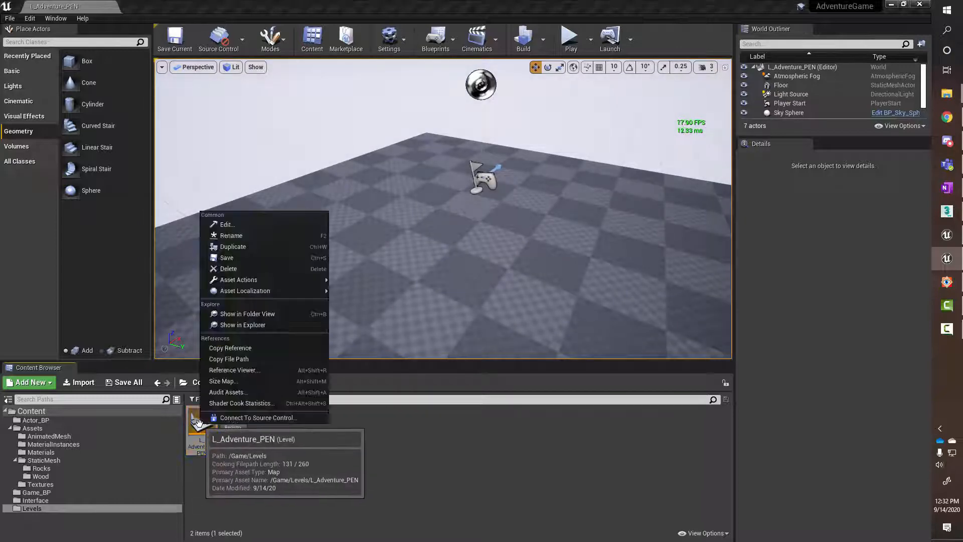
click(254, 249)
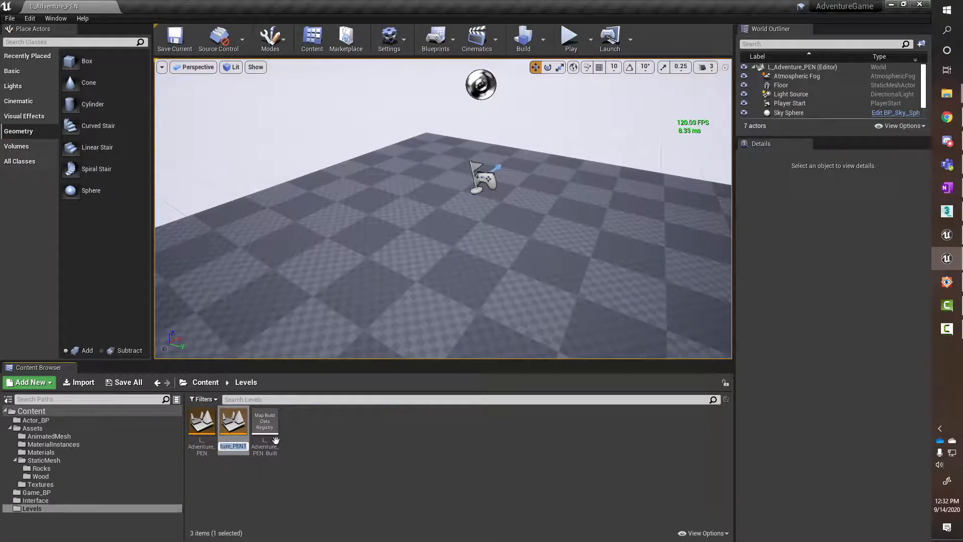
text(L_)
text(Test)
text(_PEN)
key(Return)
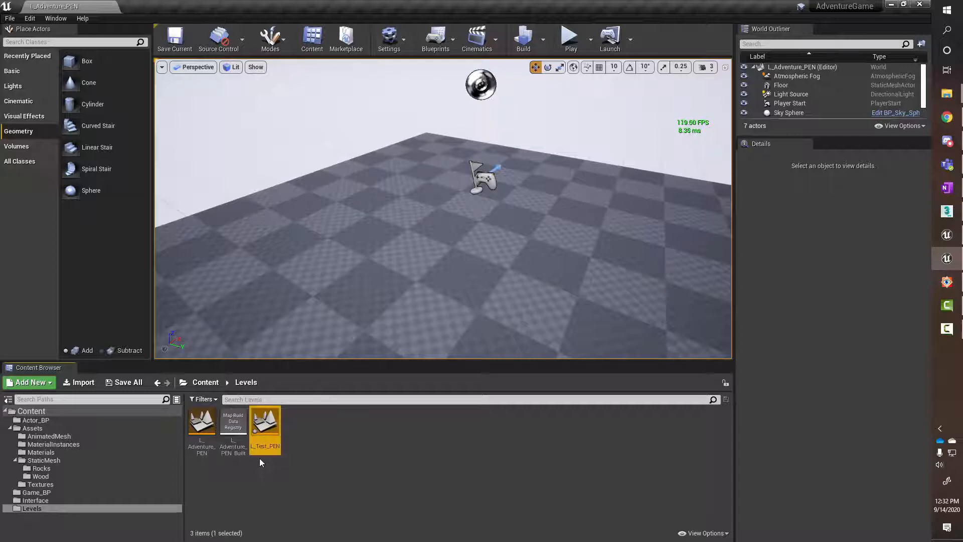
Open the L_Test_PEN level and save it
double_click(262, 425)
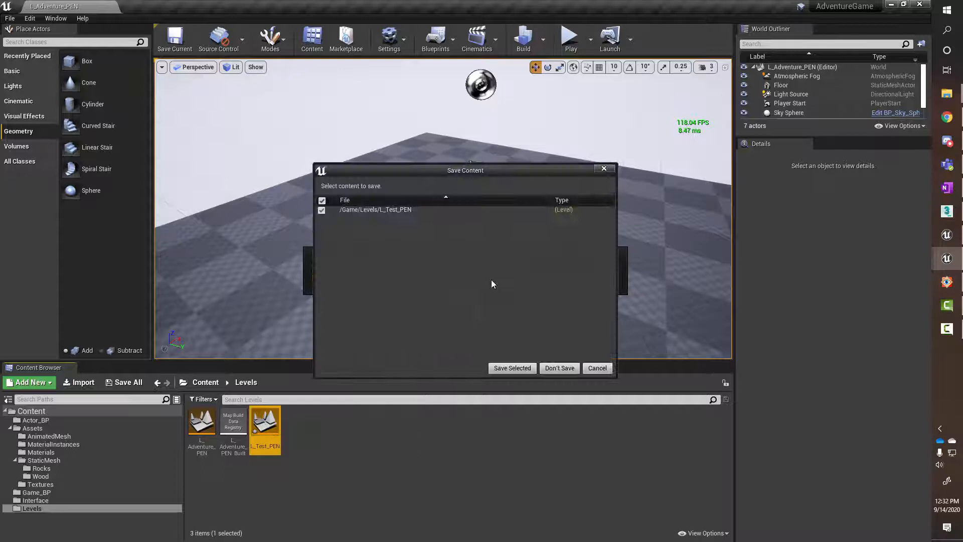
click(554, 367)
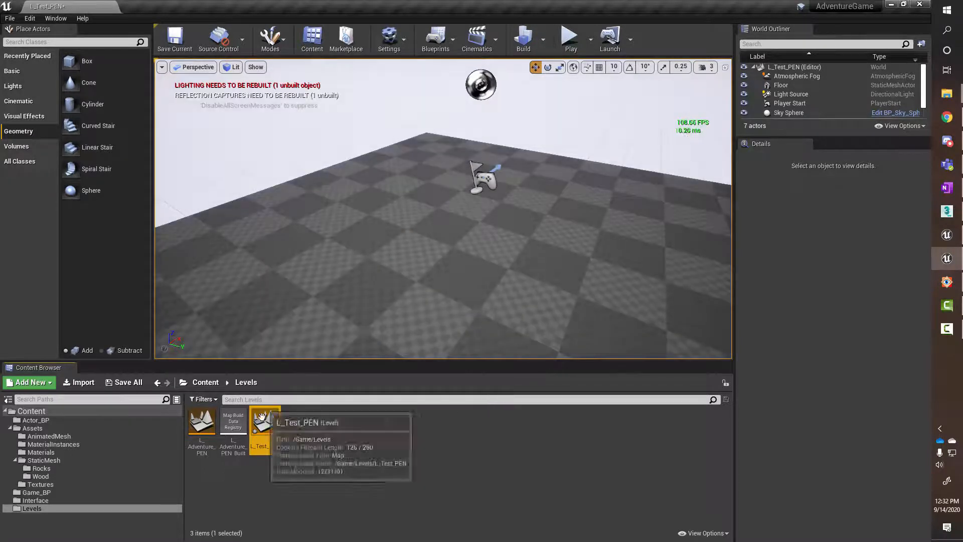
right_drag(427, 251, 427, 253)
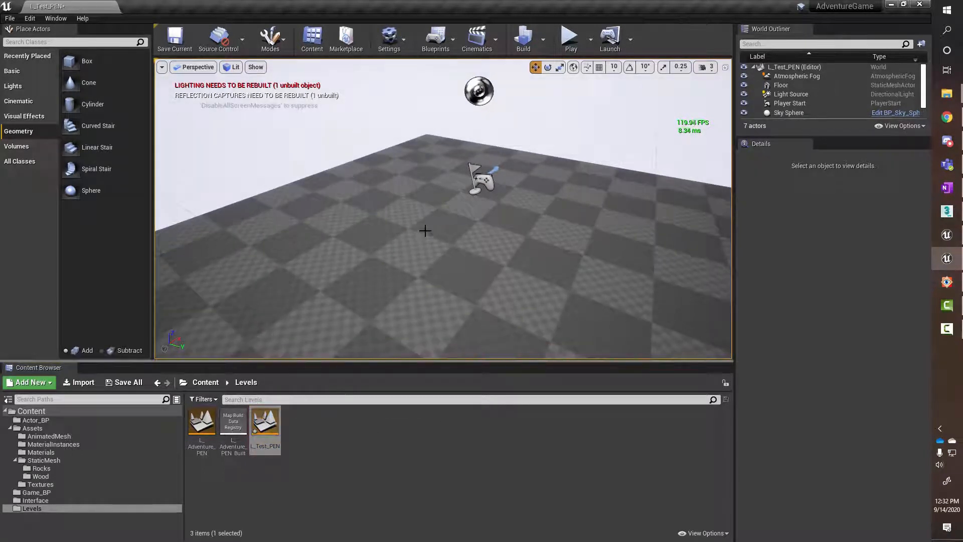
mouse_move(483, 276)
right_down()
mouse_move(466, 280)
mouse_move(482, 276)
right_up()
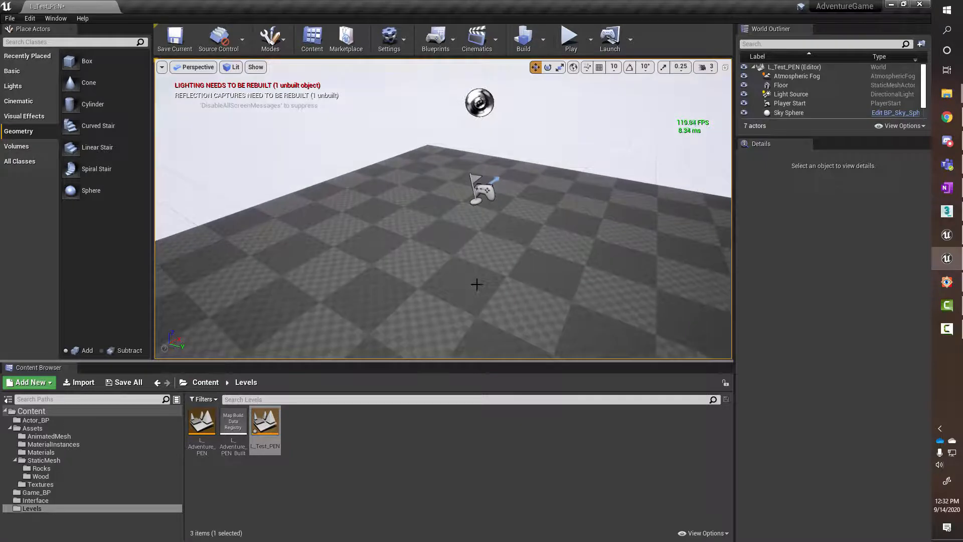
key(ctrl+s)
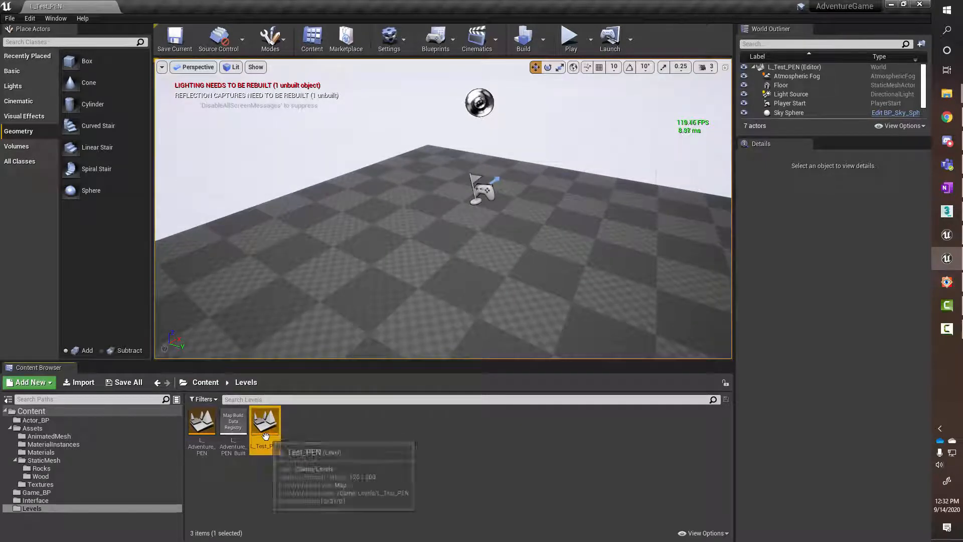
Place a basic Sphere on the floor at about X -161, Y -98, Z 71
right_drag(512, 275, 546, 306)
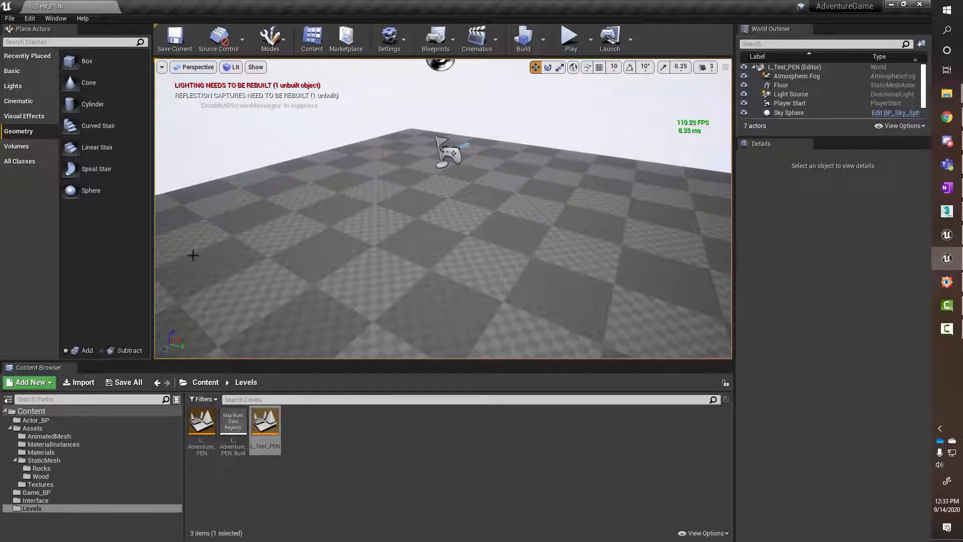
click(21, 71)
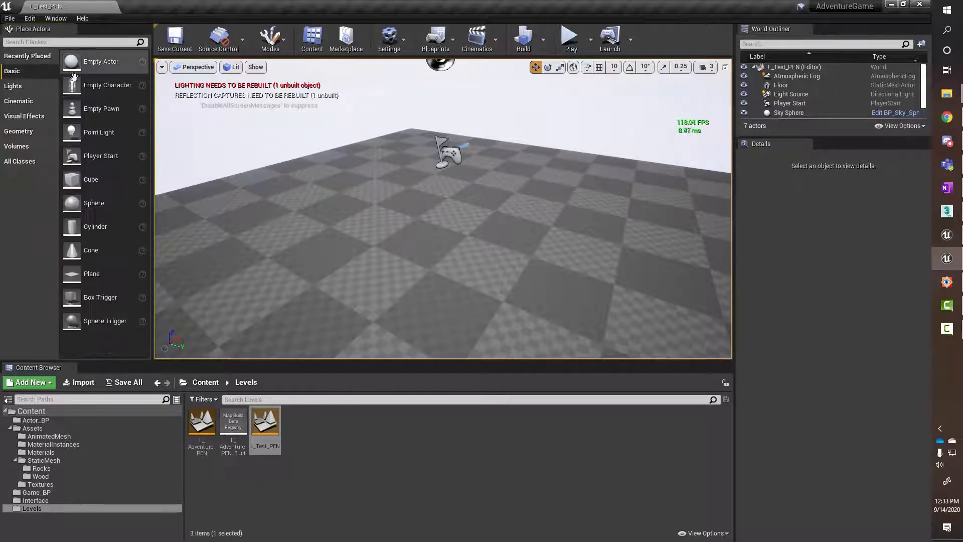
drag(71, 203, 338, 162)
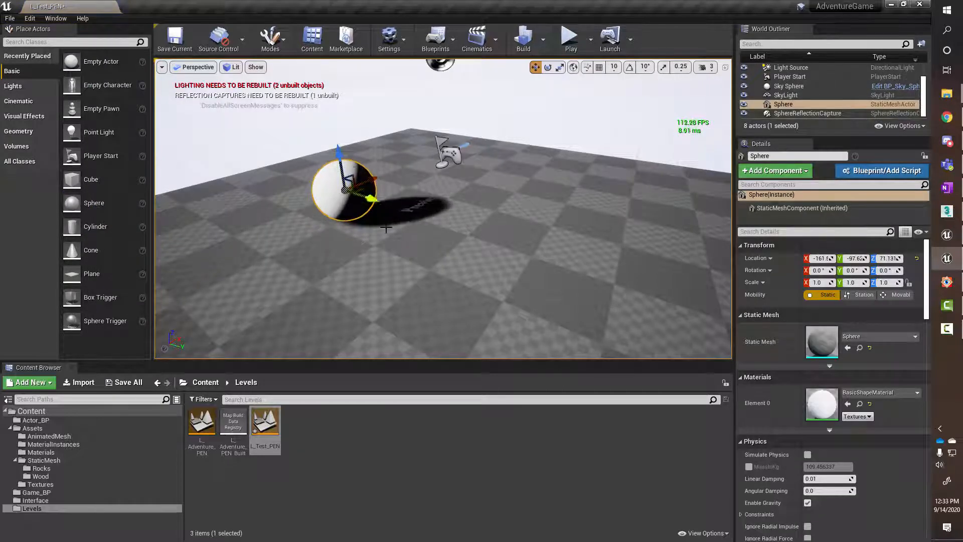
Place a basic Cylinder beside the sphere at about X -144, Y 11, Z 73
scroll(375, 299, up, 1)
right_drag(375, 300, 369, 292)
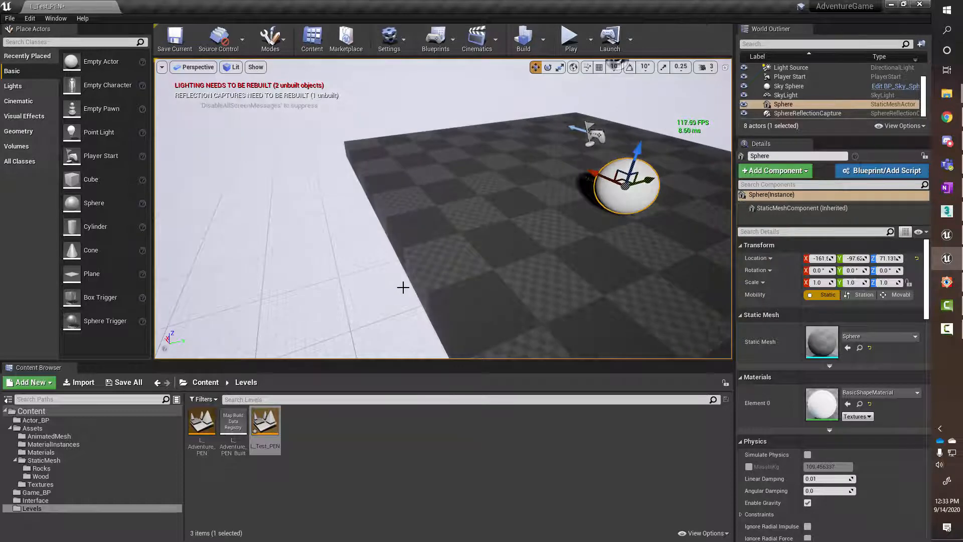
key(f)
scroll(582, 275, down, 4)
right_drag(582, 276, 619, 270)
right_drag(191, 148, 191, 148)
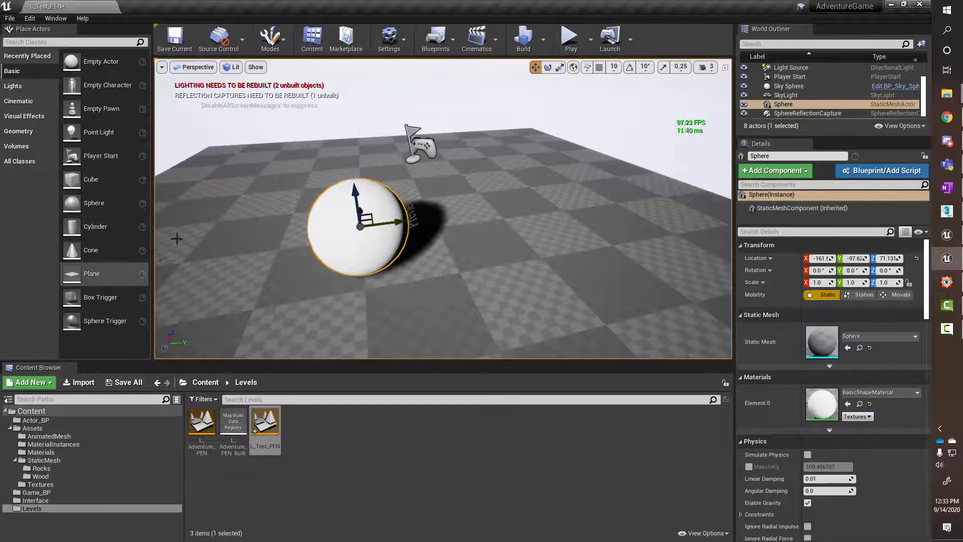
drag(95, 226, 454, 172)
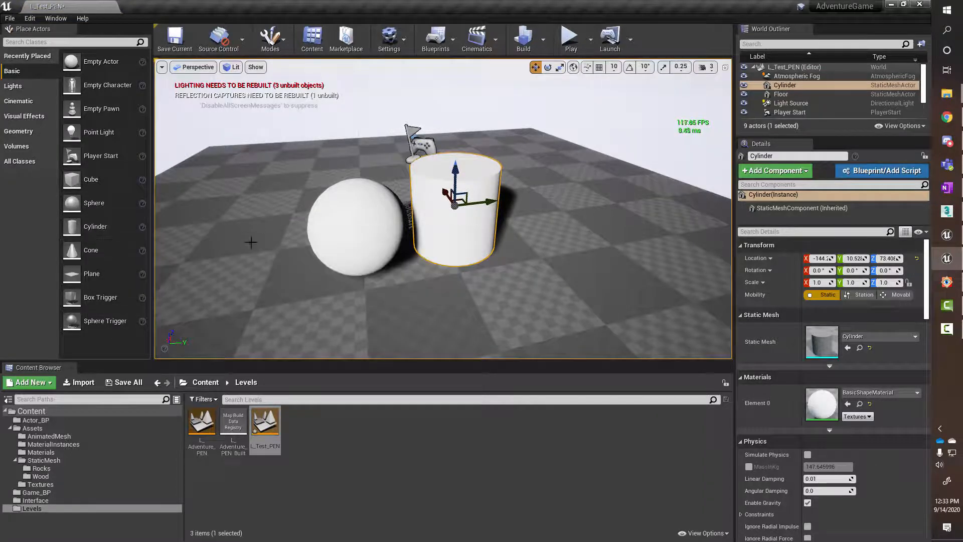
Place a basic Cube on the far side of the cylinder from the sphere, at about X -160, Y 134, Z 73
drag(97, 175, 578, 186)
right_drag(577, 186, 578, 213)
drag(564, 216, 553, 192)
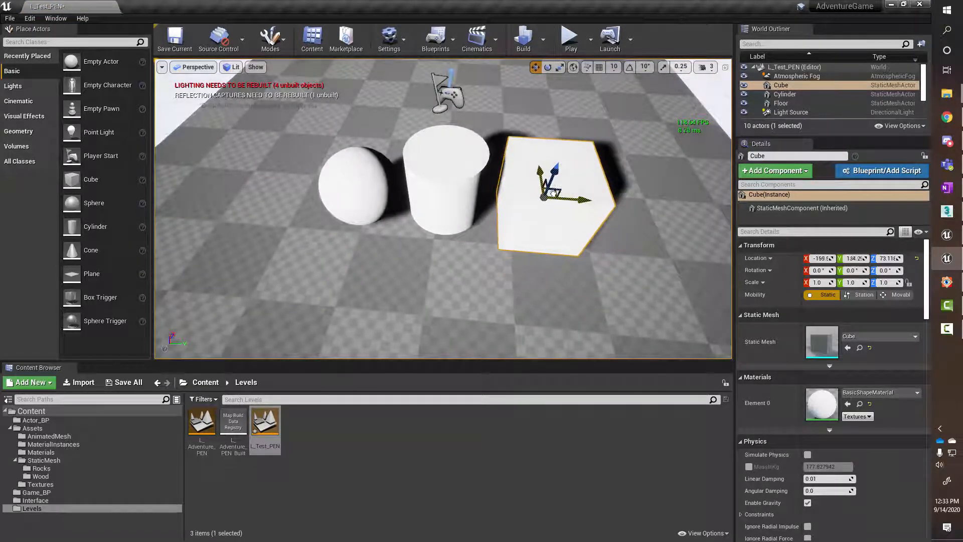
Create a new material named M_Dirt_PEN in the Assets/Materials folder
right_drag(552, 193, 562, 152)
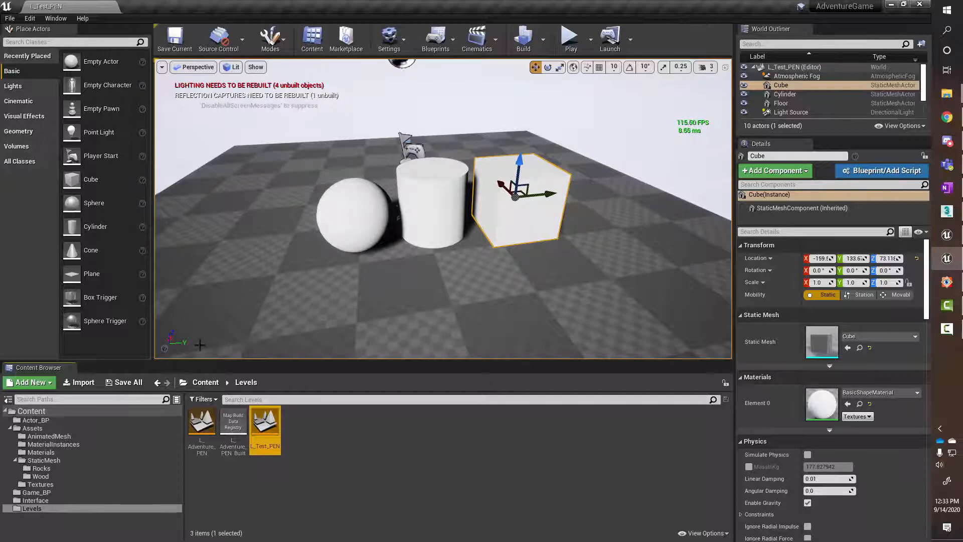
click(41, 451)
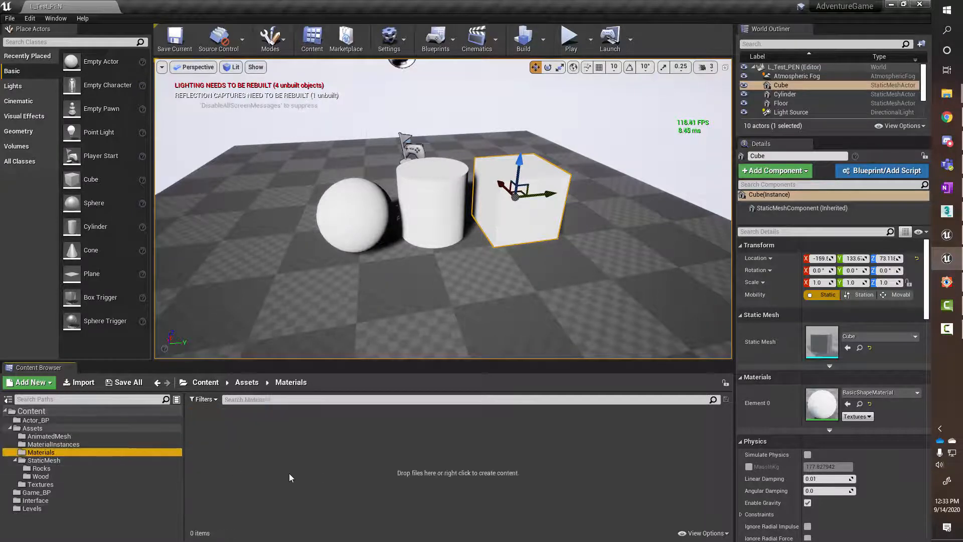
right_click(289, 476)
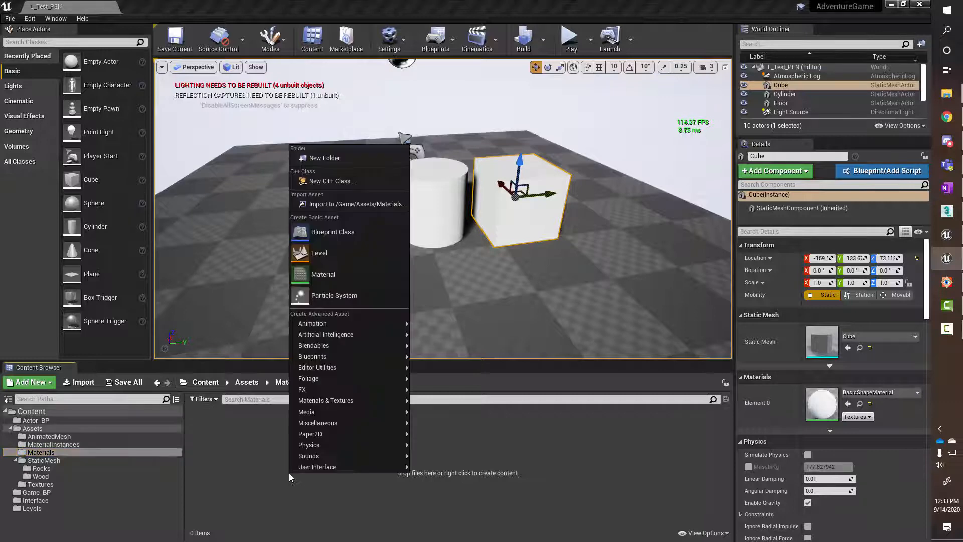
click(327, 274)
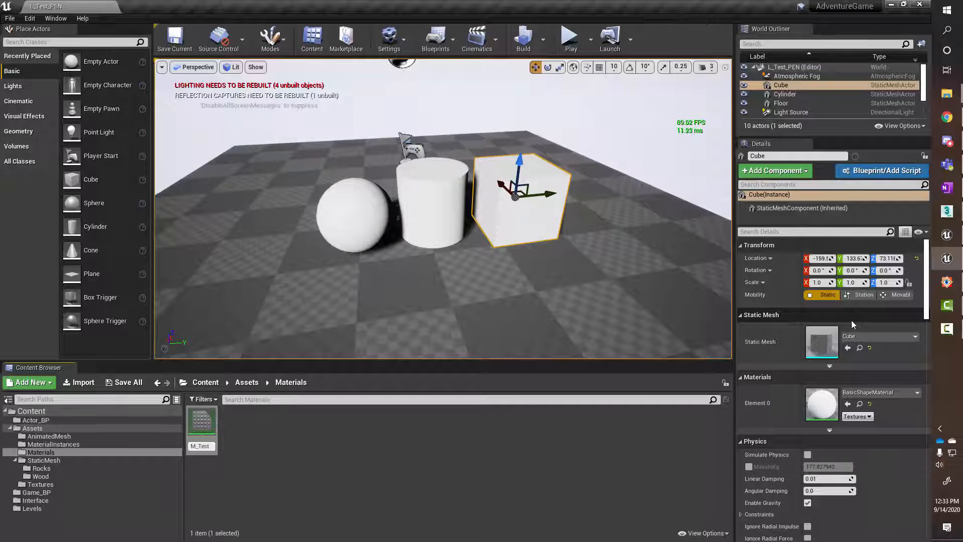
key(BackSpace)
key(BackSpace)
key(BackSpace)
text(Dirst)
key(BackSpace)
key(BackSpace)
text(t_PEN)
key(Return)
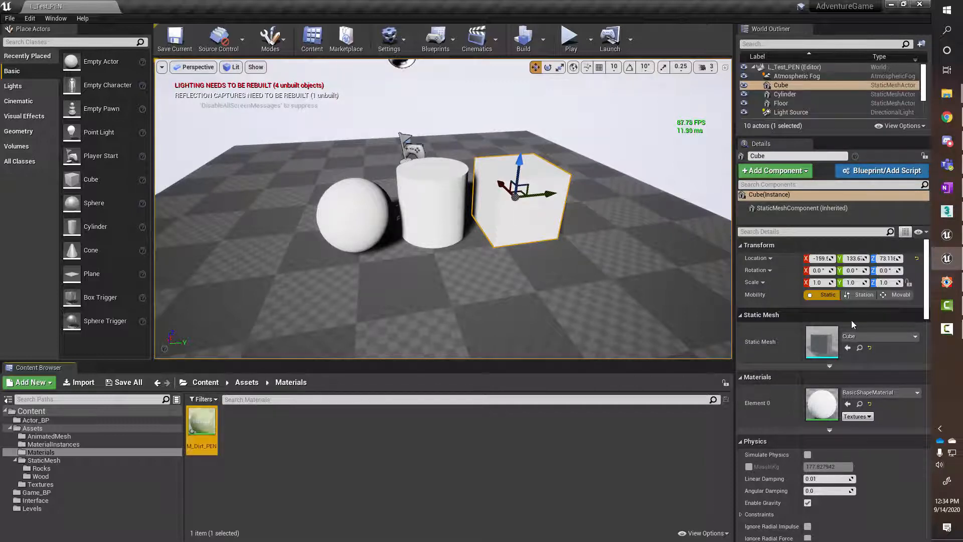
Open the M_Dirt_PEN material and dock its editor beside the L_Test_PEN level tab
click(271, 451)
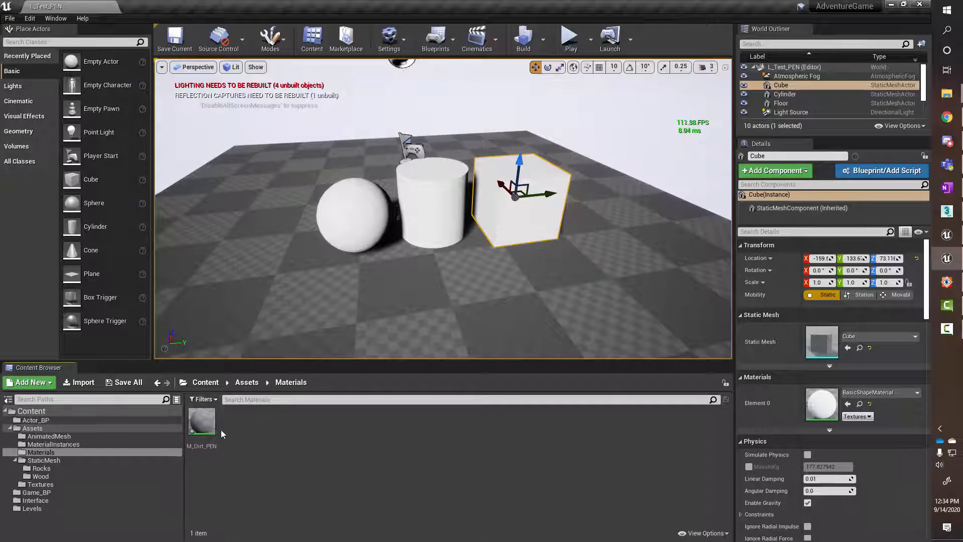
double_click(199, 419)
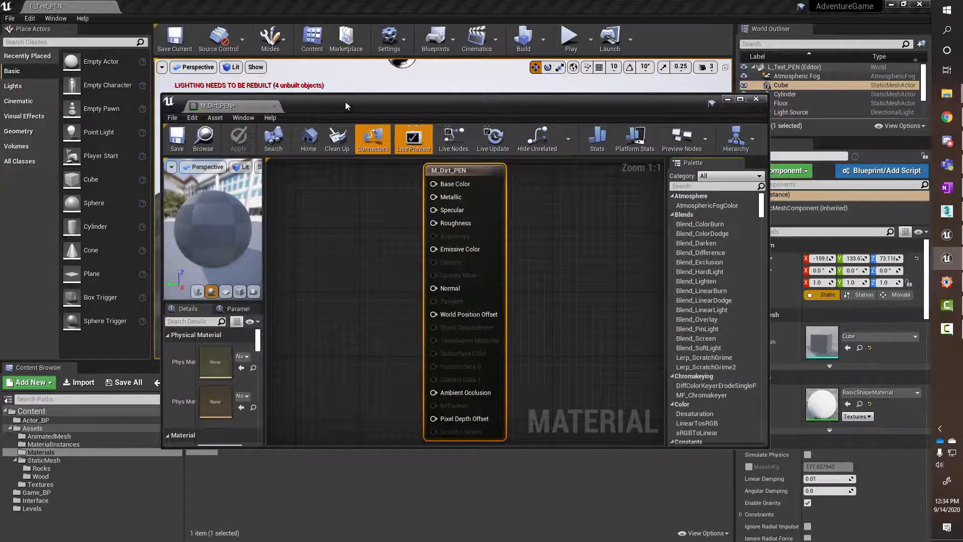
drag(345, 101, 365, 91)
click(239, 34)
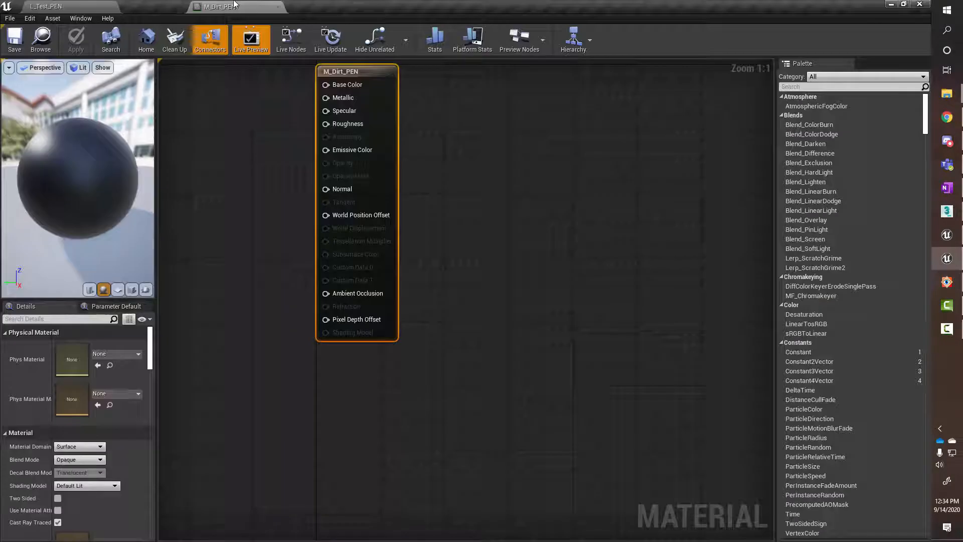
Examine the input pins on the M_Dirt_PEN result node in the material graph
right_drag(506, 212, 783, 326)
right_drag(379, 226, 496, 243)
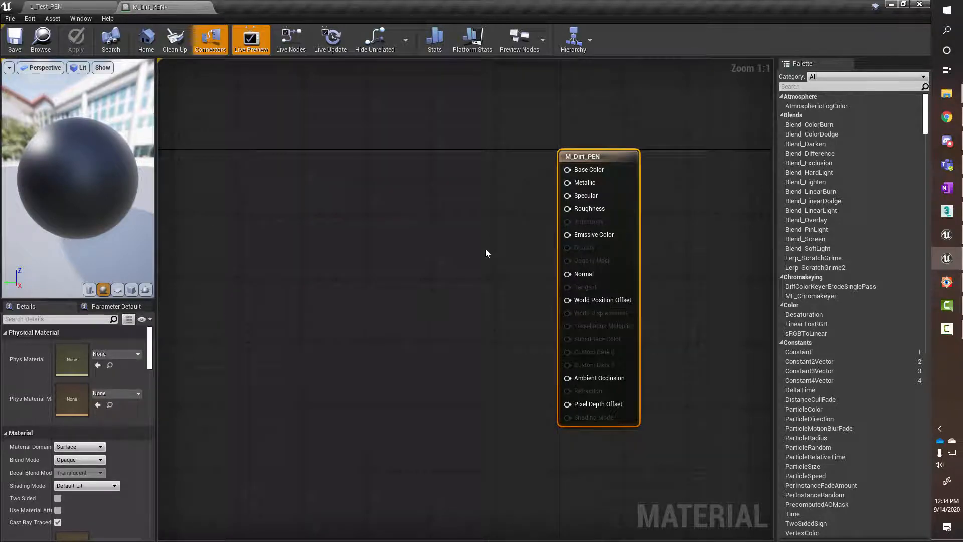
right_drag(470, 242, 474, 255)
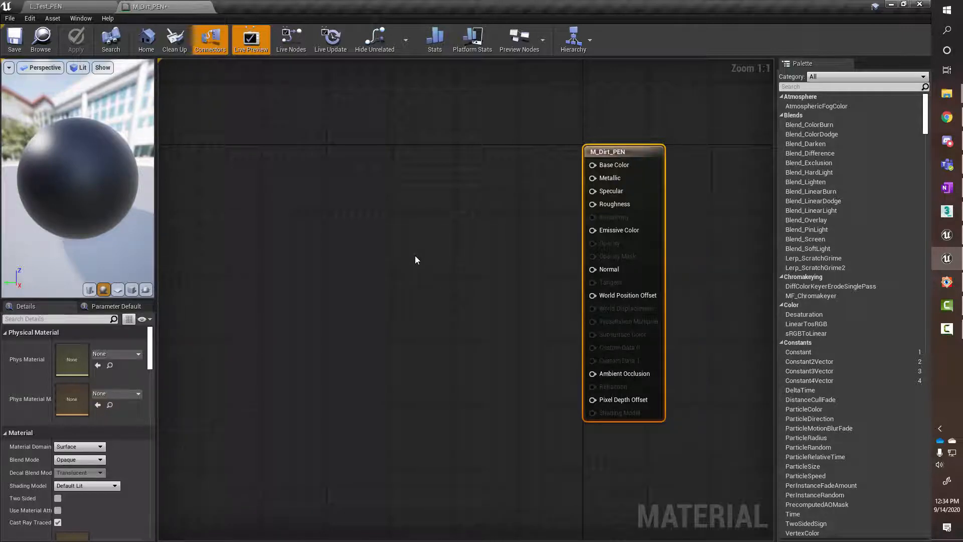
right_drag(444, 236, 498, 245)
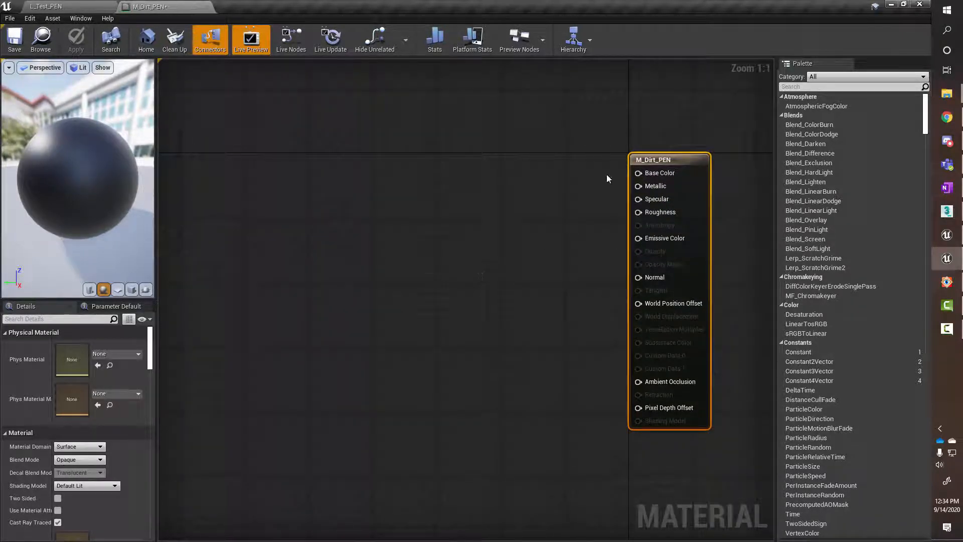
right_drag(552, 246, 584, 217)
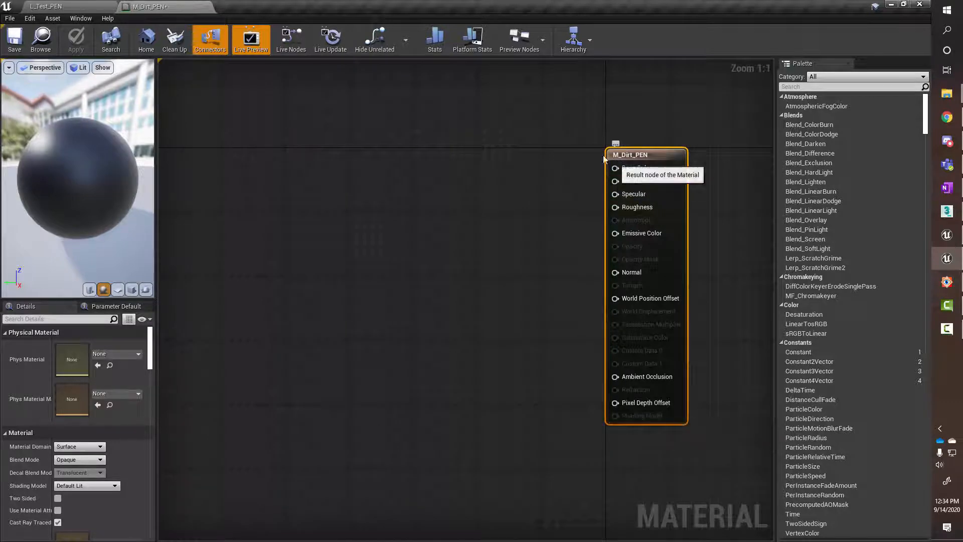
right_drag(552, 177, 560, 180)
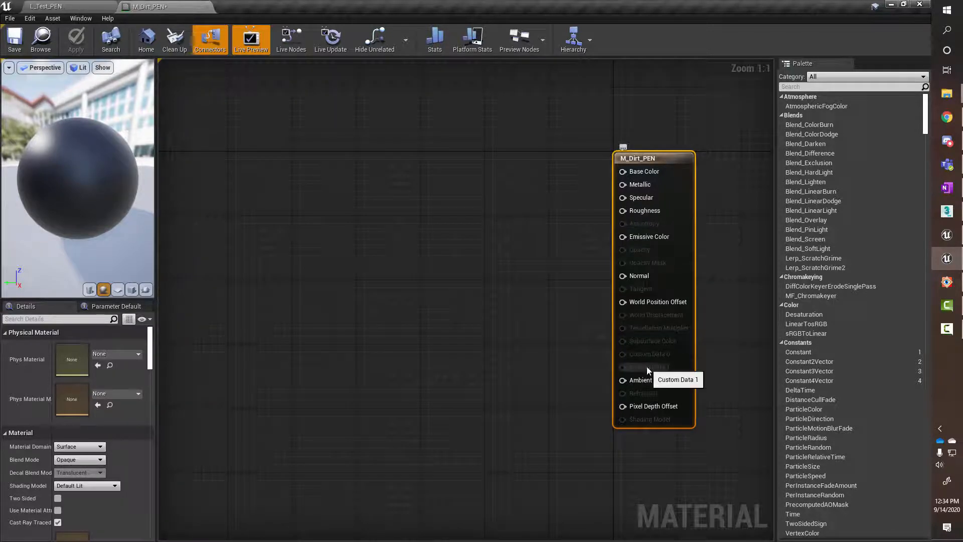
right_drag(536, 355, 525, 356)
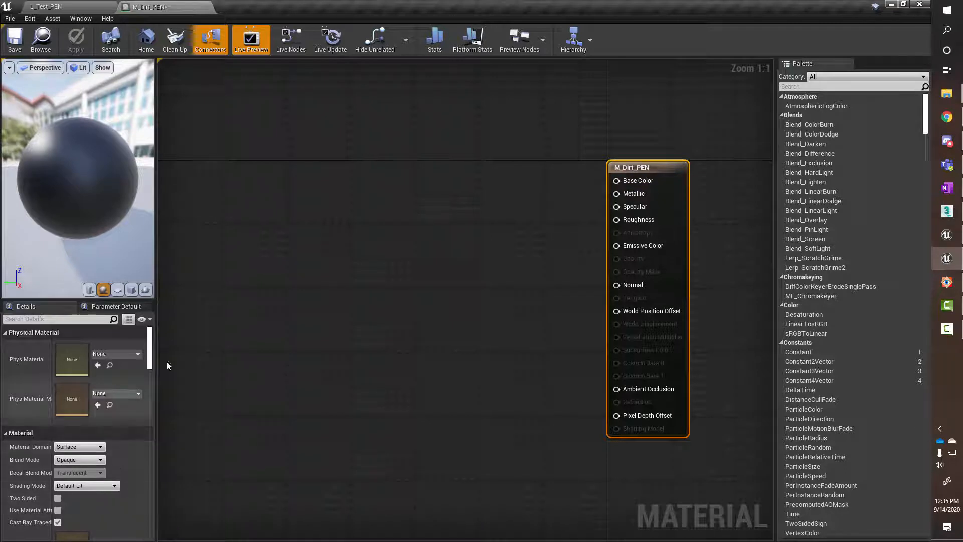
Try the Volume, Post Process and User Interface material domains on M_Dirt_PEN and return it to Surface
mouse_move(149, 350)
mouse_down()
mouse_move(152, 371)
mouse_move(152, 361)
mouse_up()
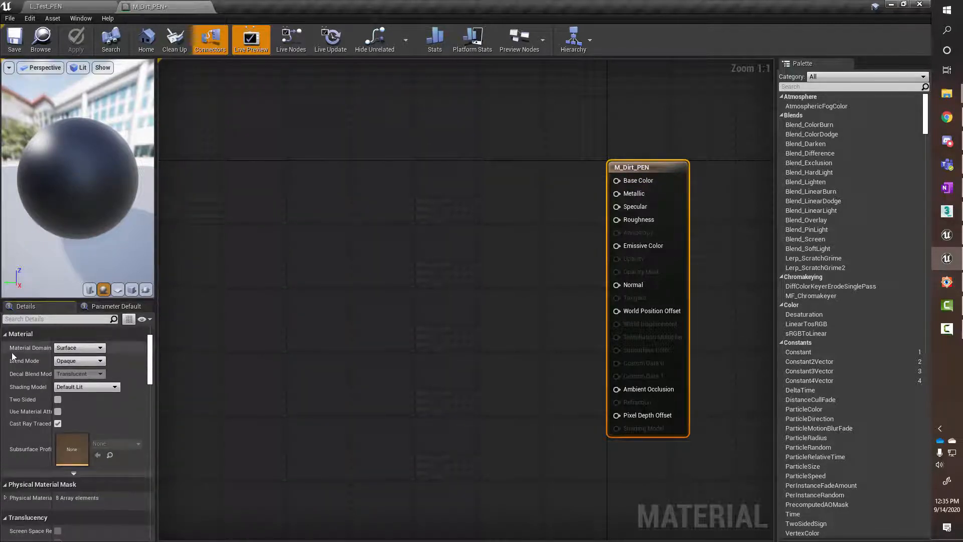
click(90, 352)
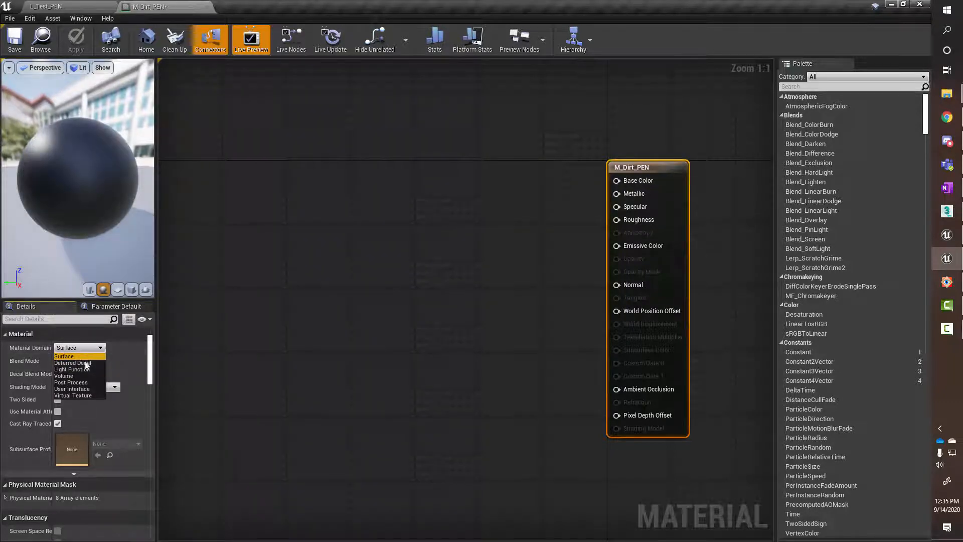
click(70, 375)
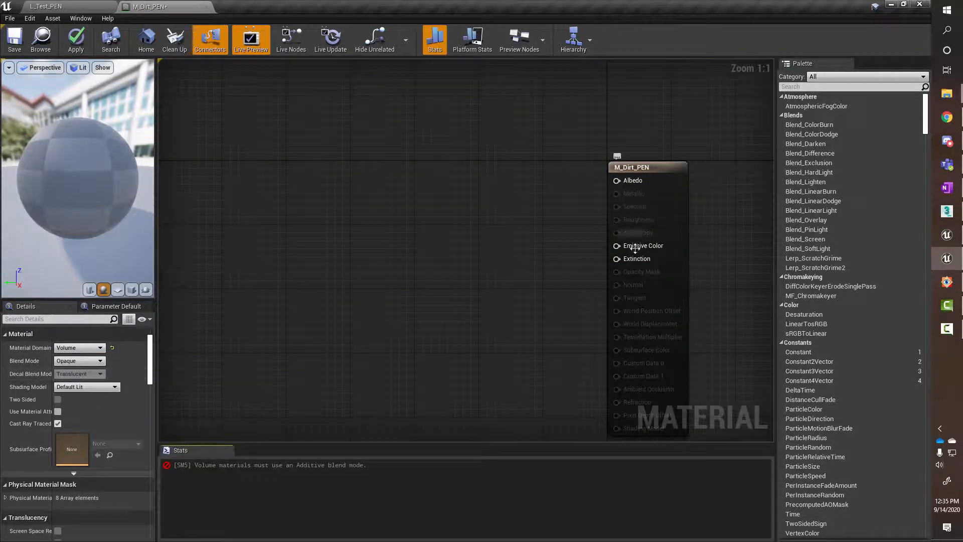
click(101, 348)
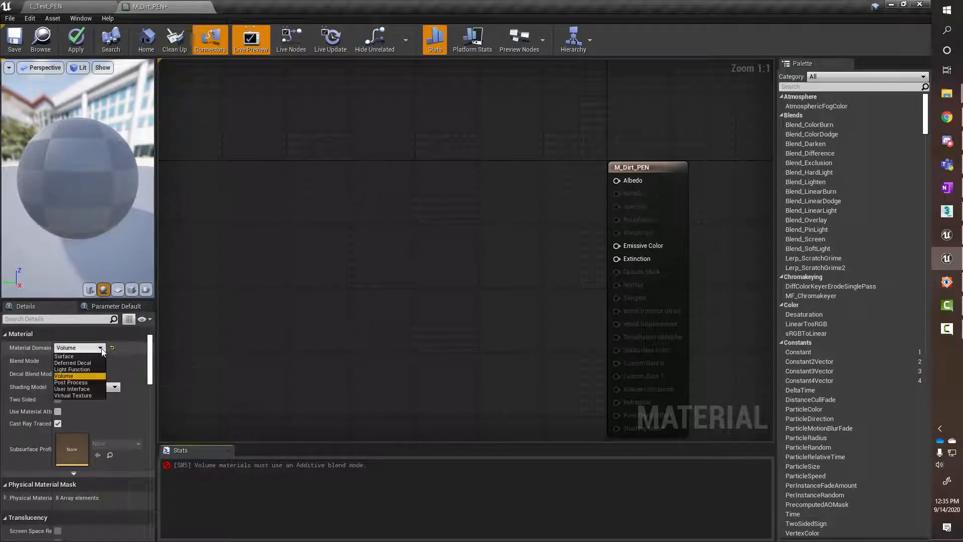
click(86, 385)
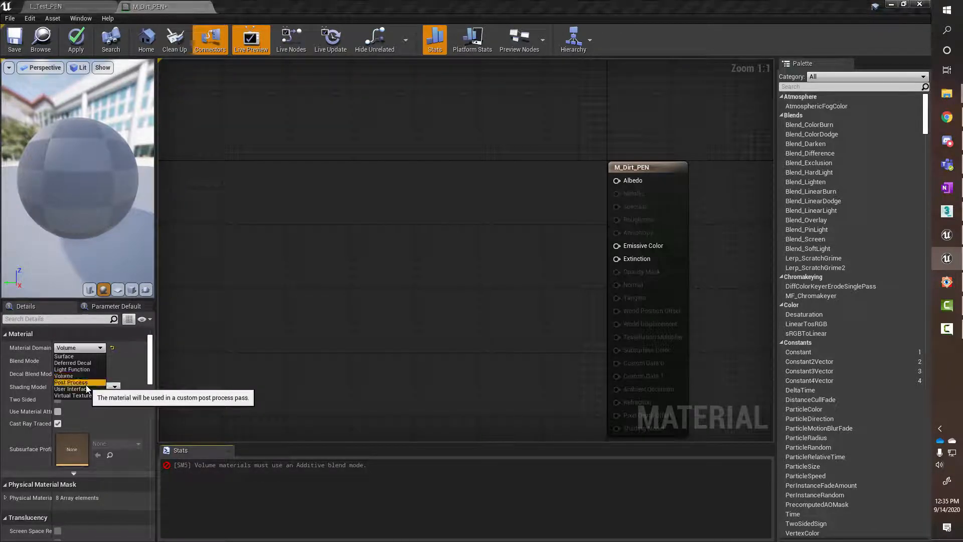
click(103, 347)
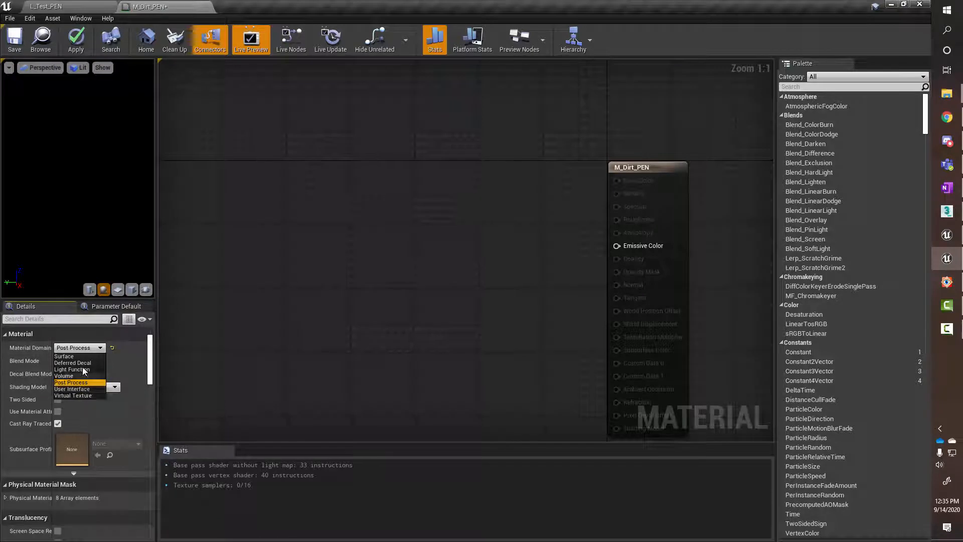
click(83, 389)
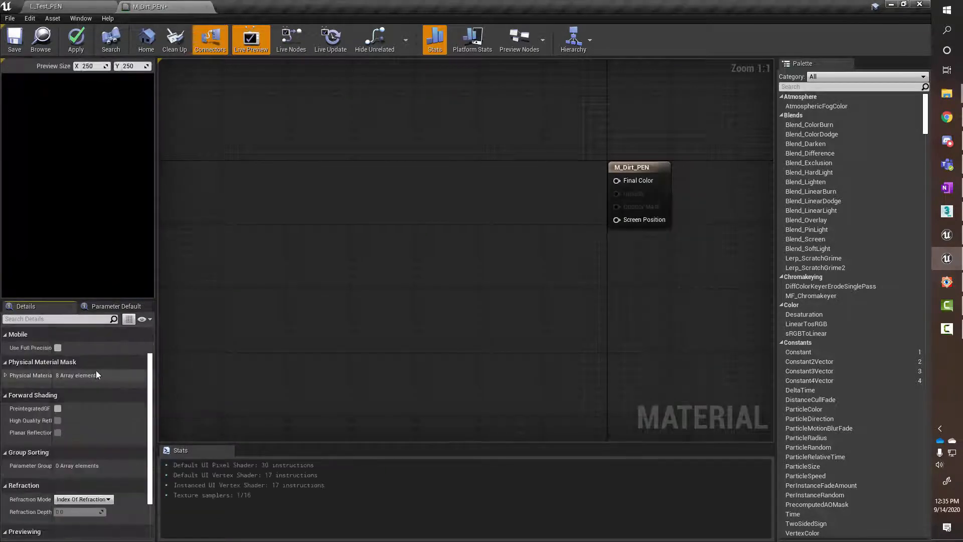
scroll(119, 347, up, 2)
click(86, 347)
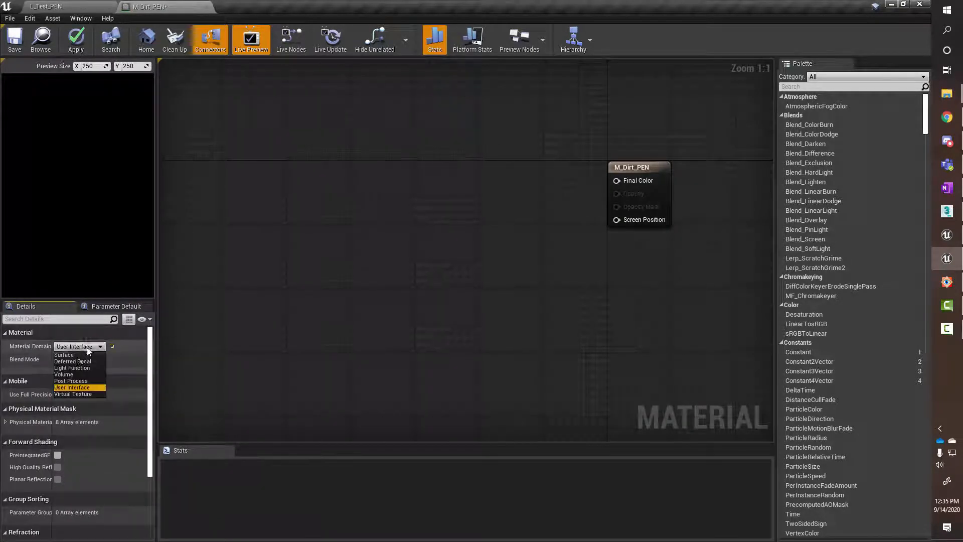
click(77, 357)
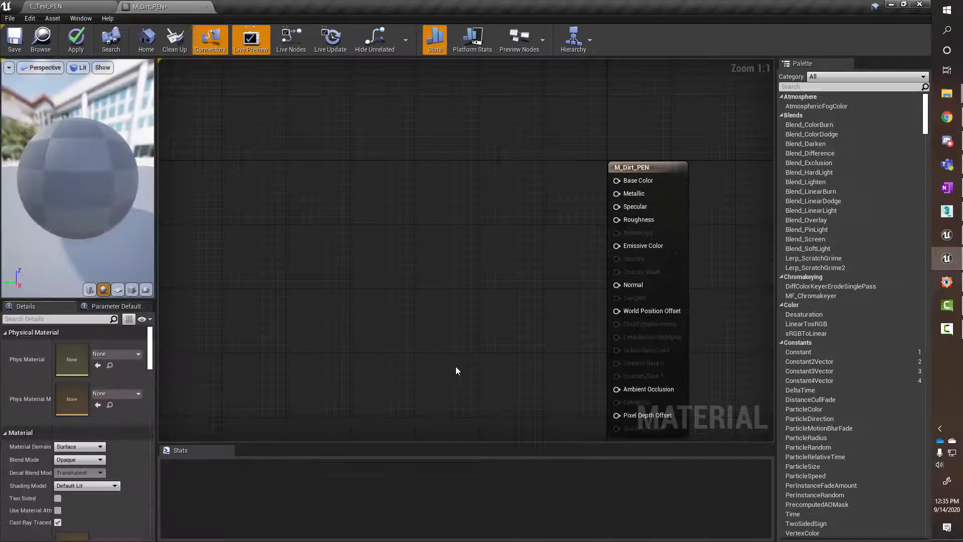
Inspect the material preview from different angles on the cylinder, cube and sphere preview meshes
right_drag(481, 384, 484, 348)
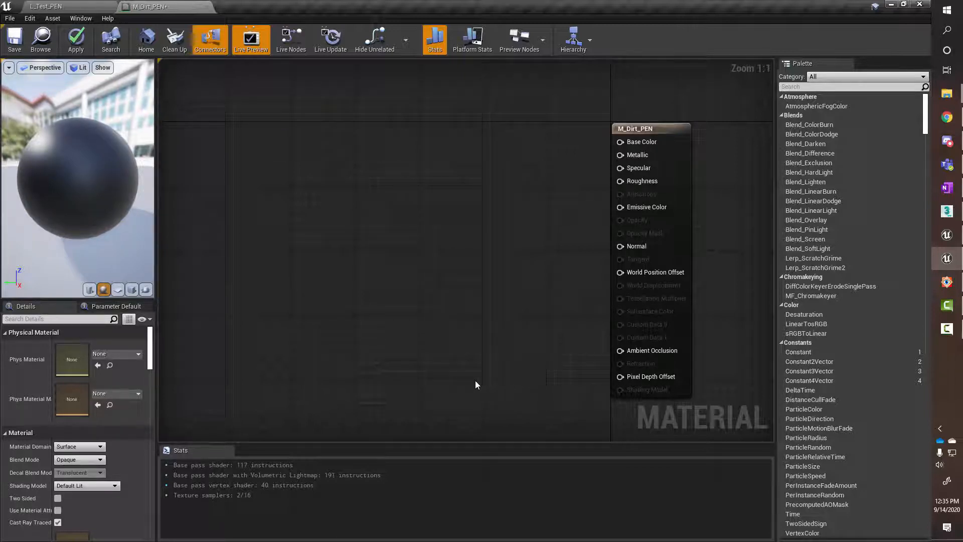
drag(74, 187, 123, 183)
mouse_move(74, 181)
right_down()
mouse_move(75, 195)
mouse_move(74, 185)
right_up()
drag(78, 174, 85, 174)
click(89, 289)
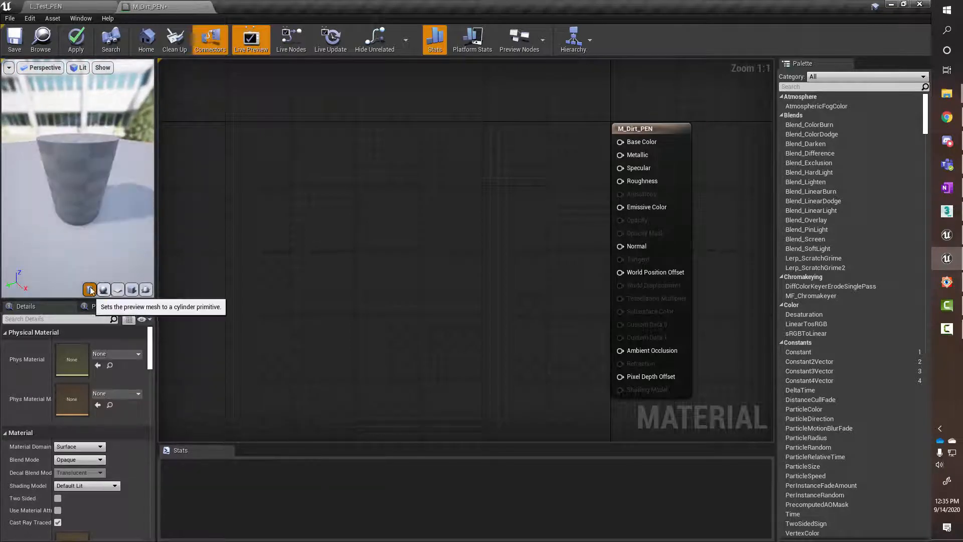
click(131, 290)
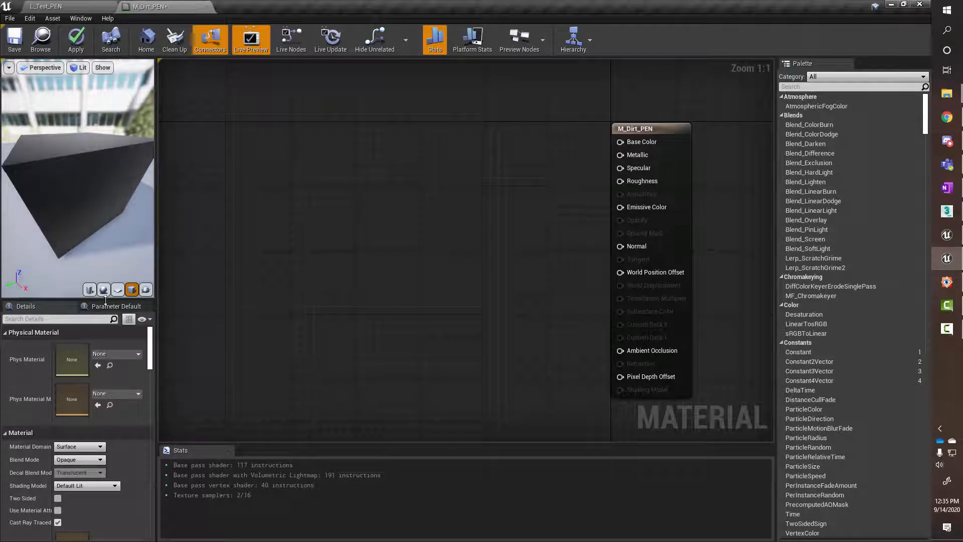
click(103, 290)
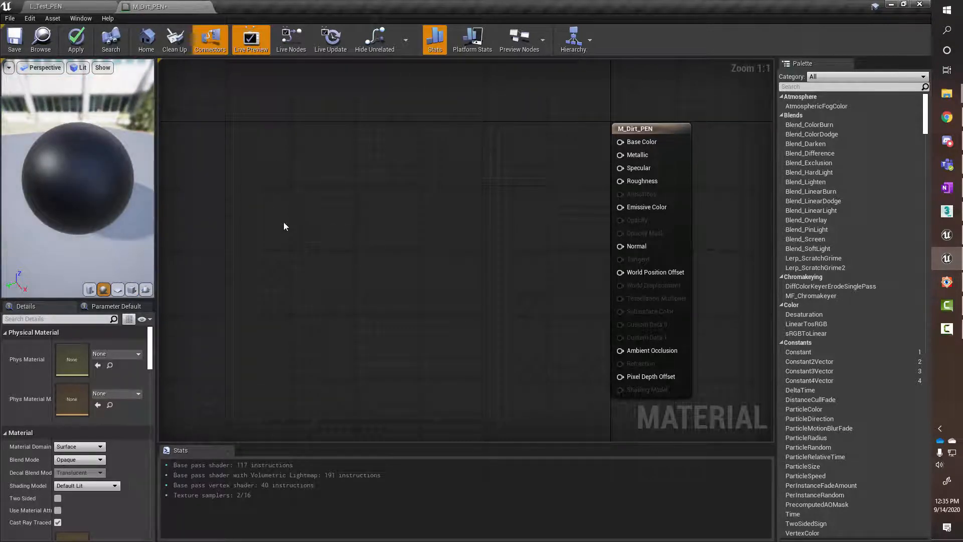
click(147, 291)
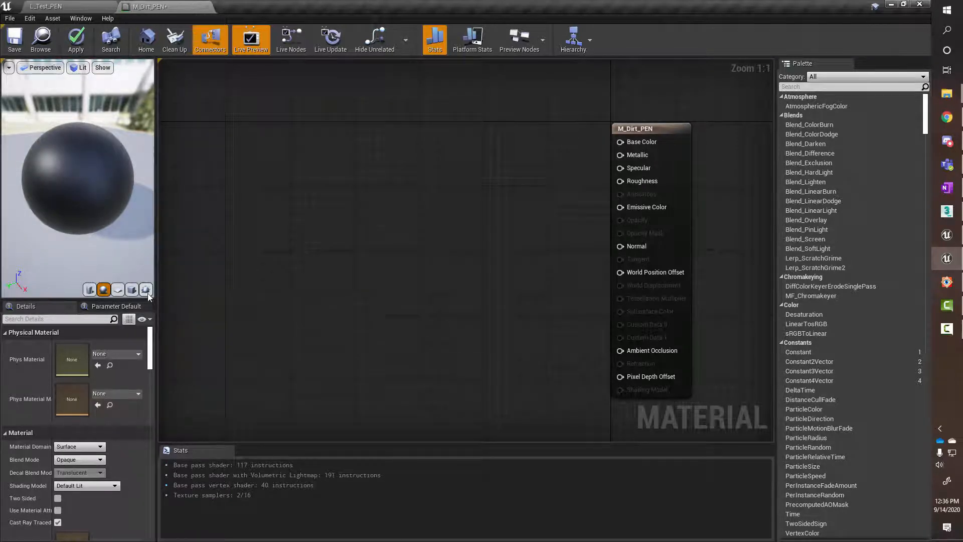
Widen the preview and details area beside the material graph
click(585, 298)
drag(158, 197, 216, 192)
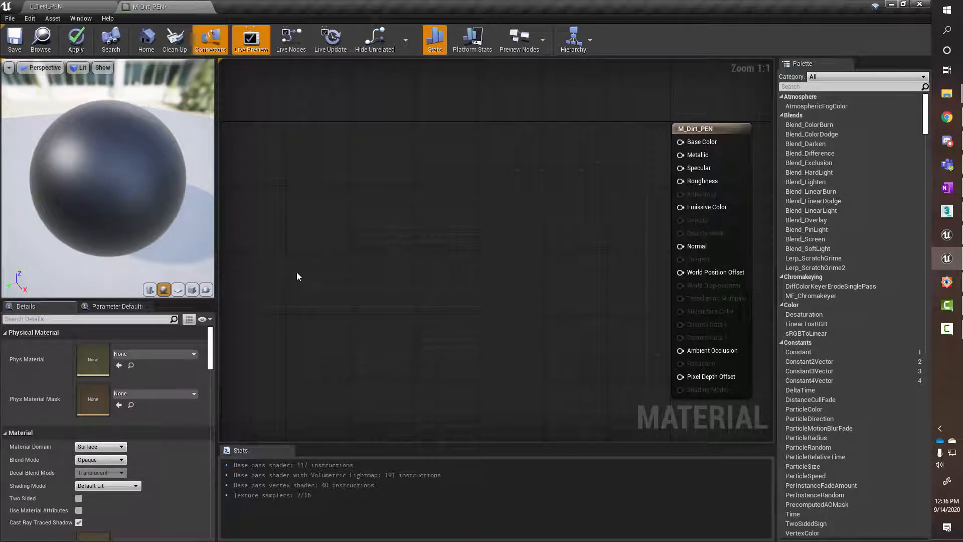
Create a folder named Ground inside the Textures folder of the L_Test_PEN level editor's content browser and open it
click(46, 6)
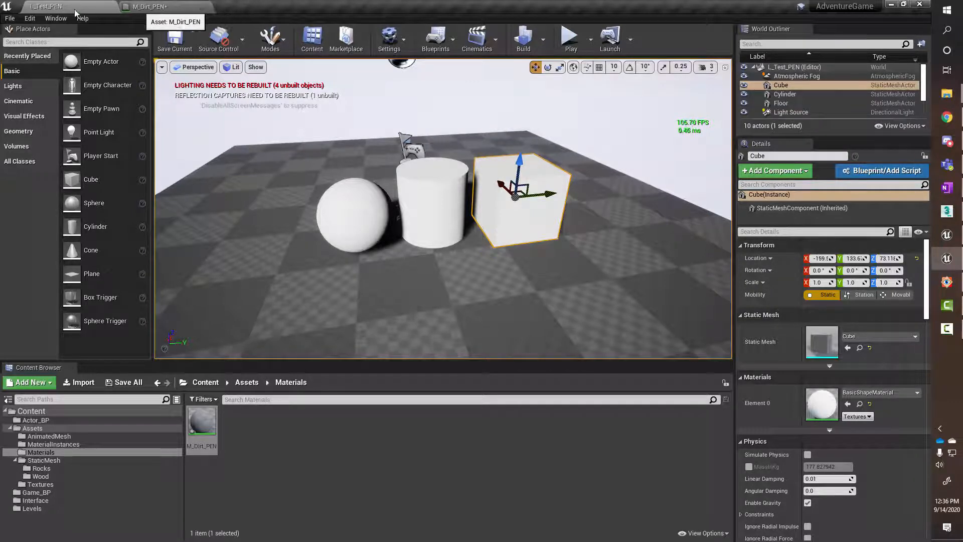
click(165, 6)
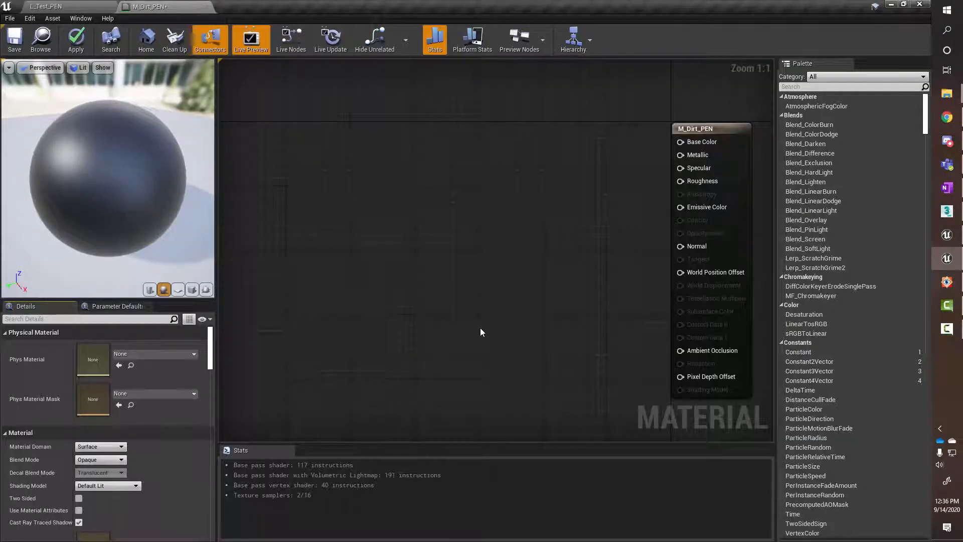
click(84, 6)
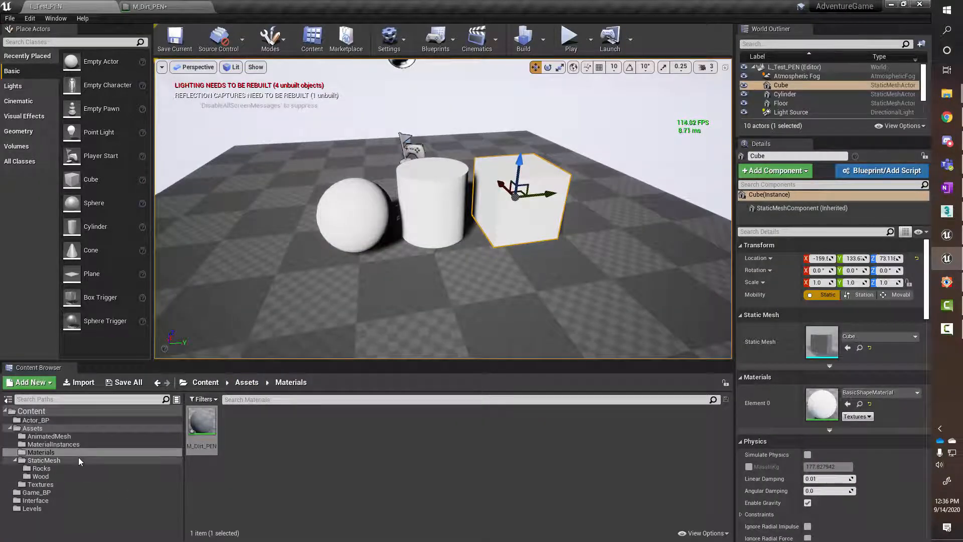
click(47, 484)
right_click(248, 476)
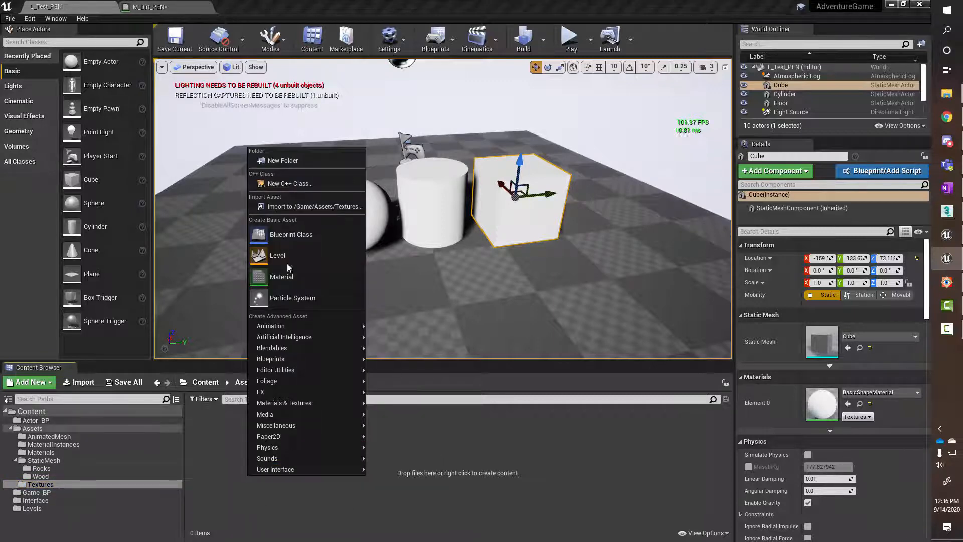
click(284, 161)
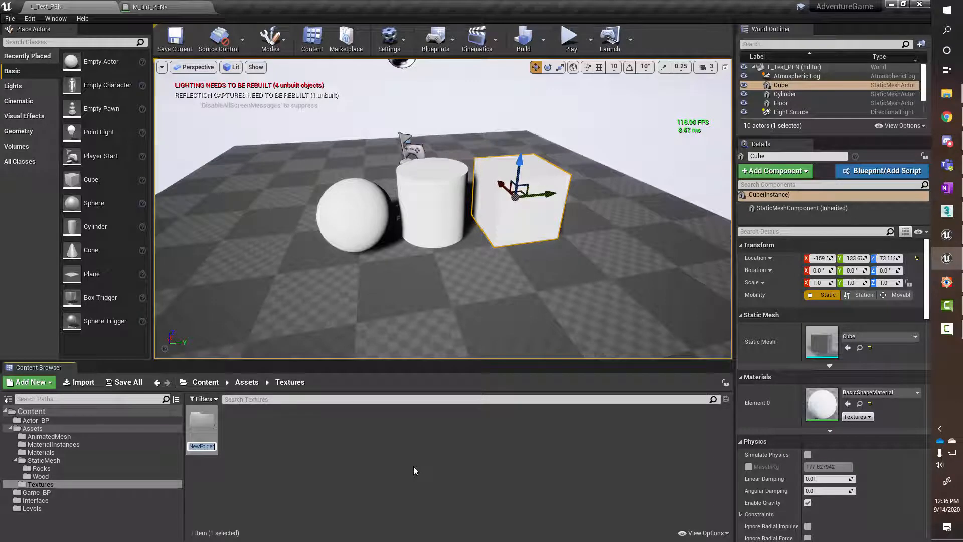
text(Dirst)
key(BackSpace)
key(BackSpace)
key(BackSpace)
key(BackSpace)
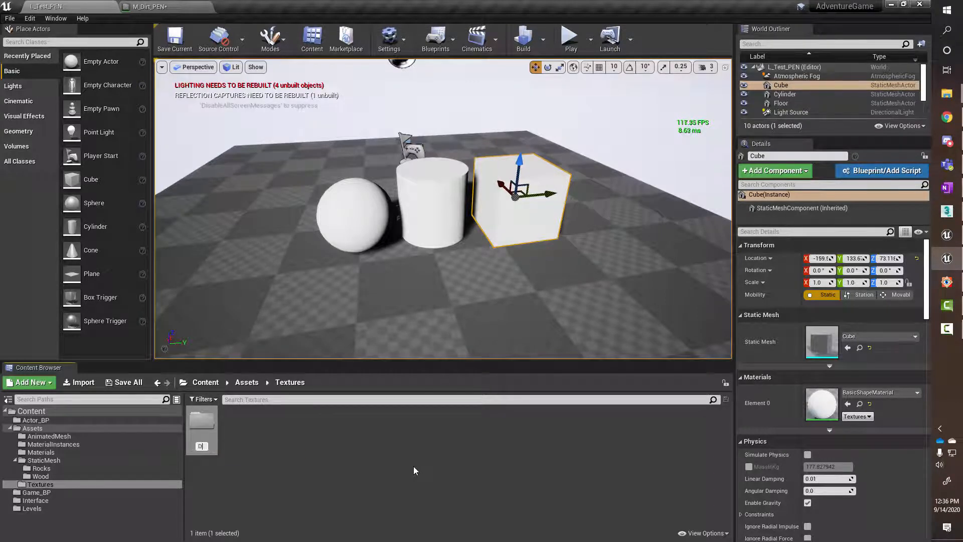
text(Ground)
key(Return)
key(Return)
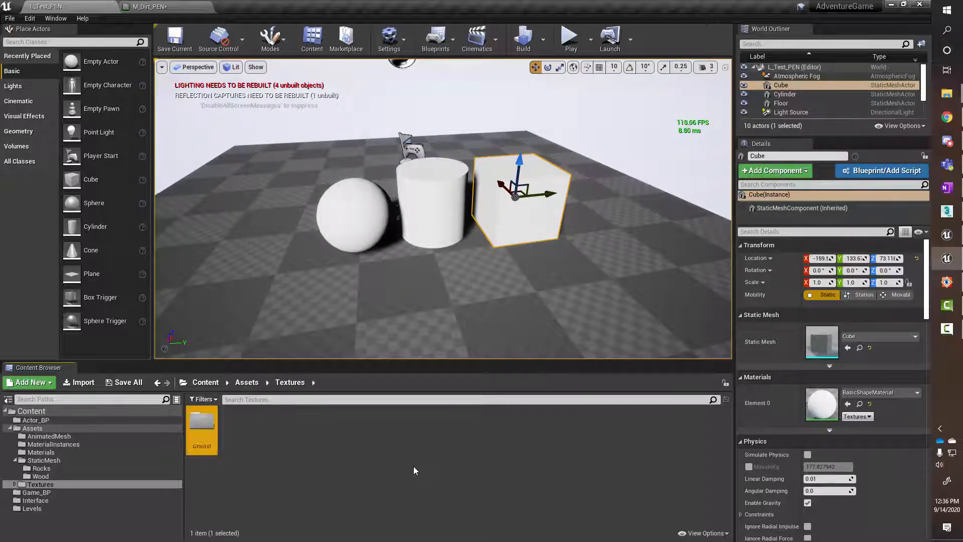
double_click(209, 419)
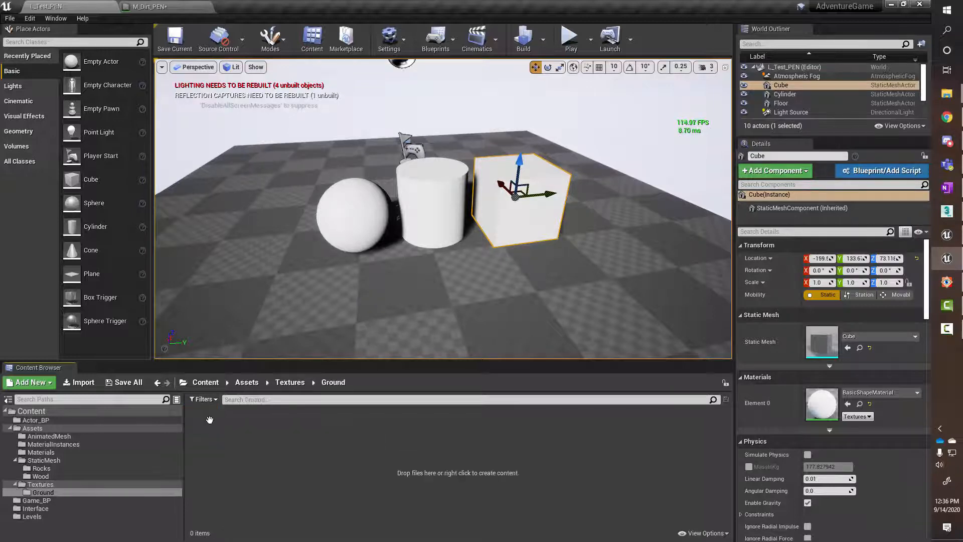
Switch to FastStone Image Viewer and arrange its window and panes to show the Texture Pack thumbnails while leaving the Ground folder reachable
click(946, 282)
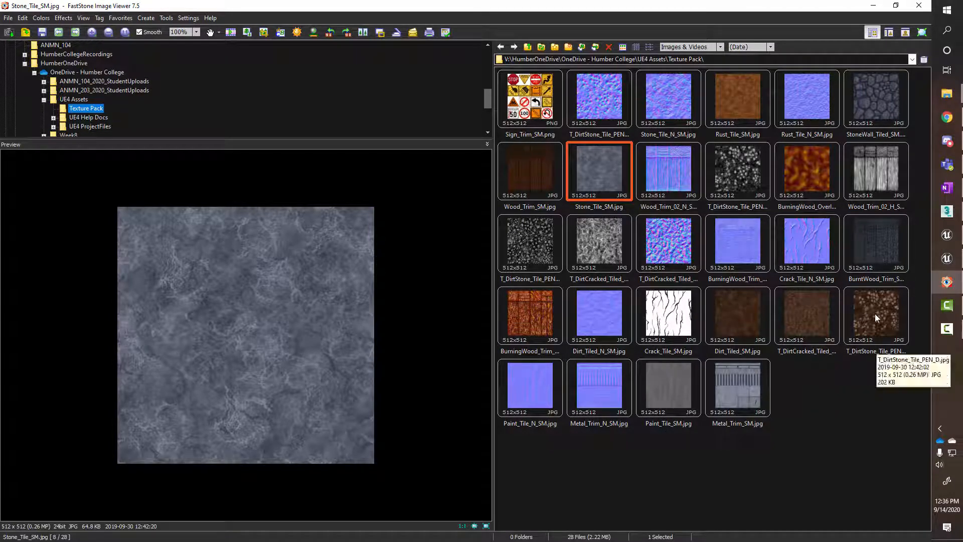
click(949, 255)
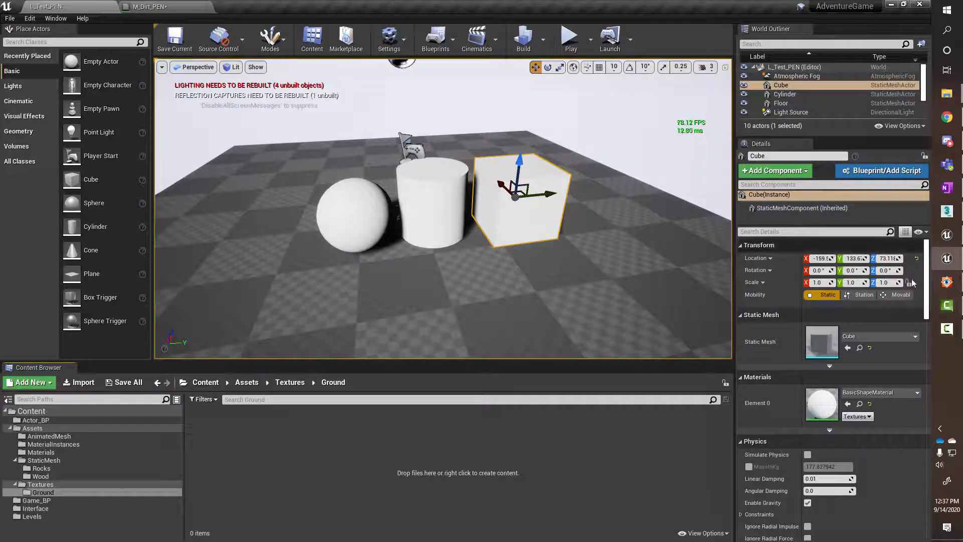
click(946, 281)
drag(758, 16, 523, 24)
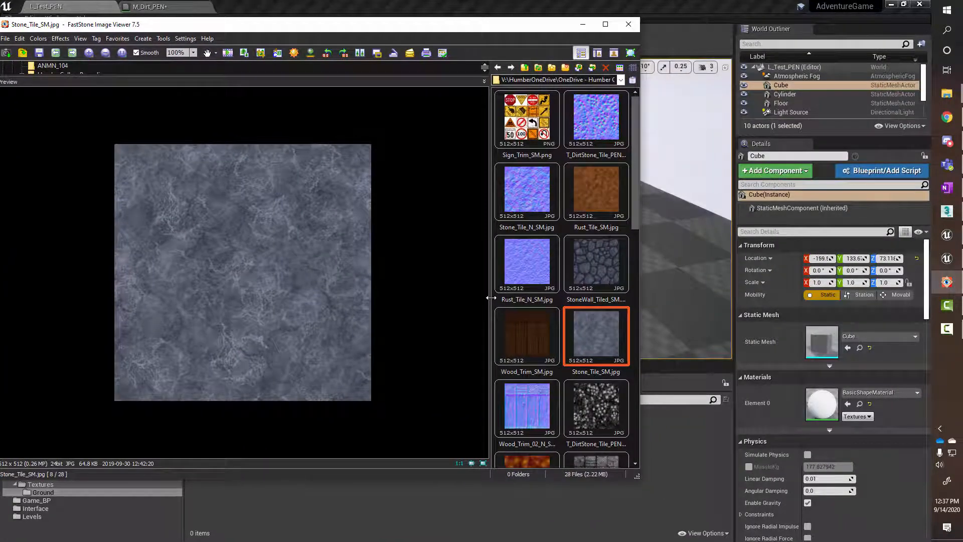
drag(387, 299, 386, 299)
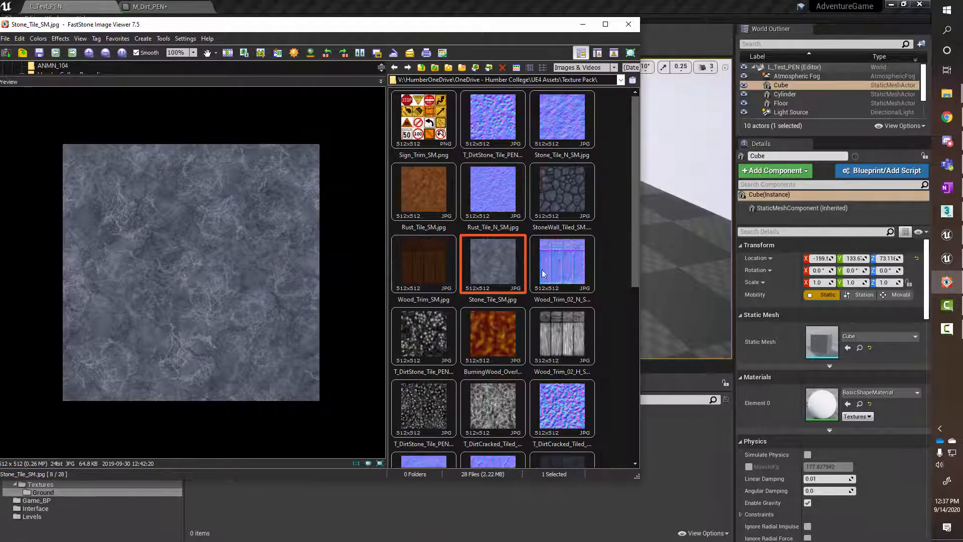
drag(386, 300, 332, 299)
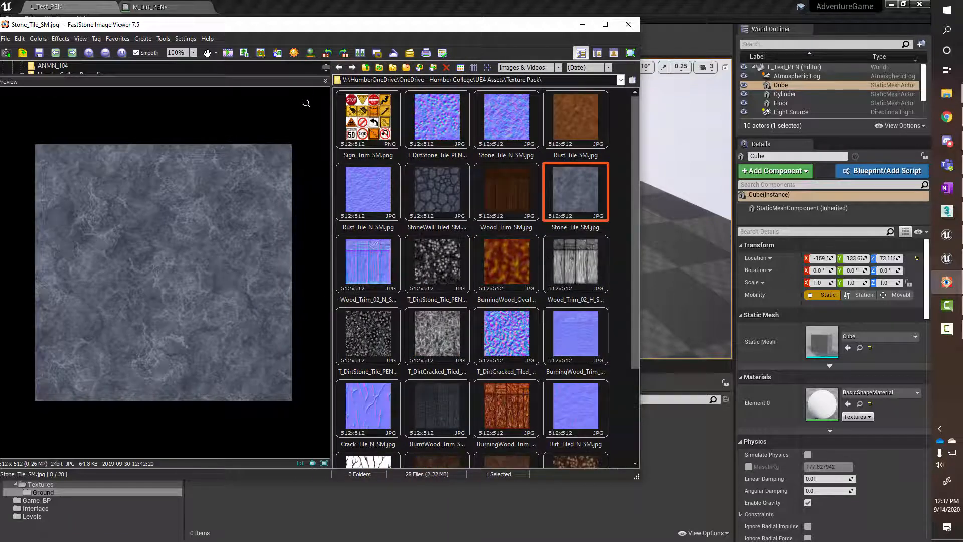
drag(296, 77, 291, 134)
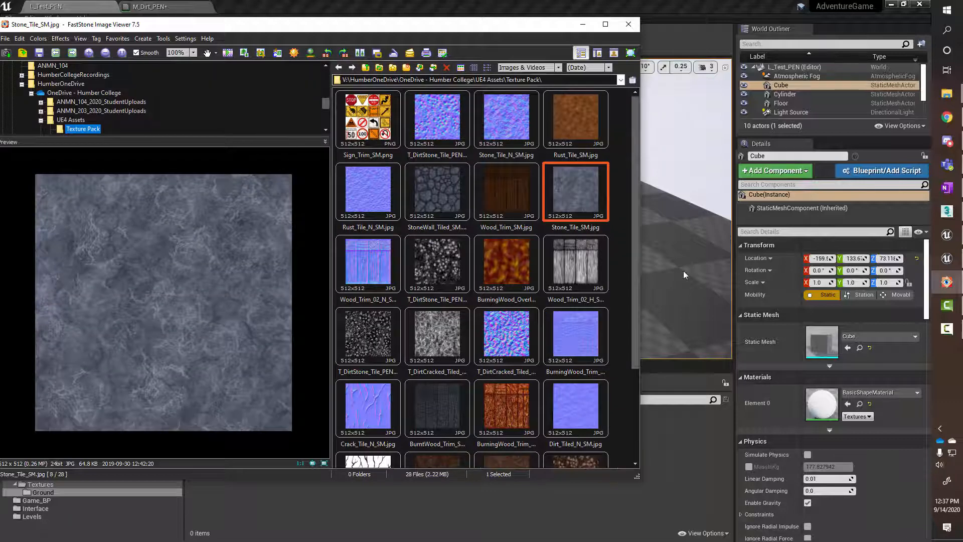
Import Dirt_Tiled_SM, the brown T_DirtCracked_Tiled texture and T_DirtStone_Tile_PEN_D from the Texture Pack into the Ground folder
drag(632, 212, 636, 311)
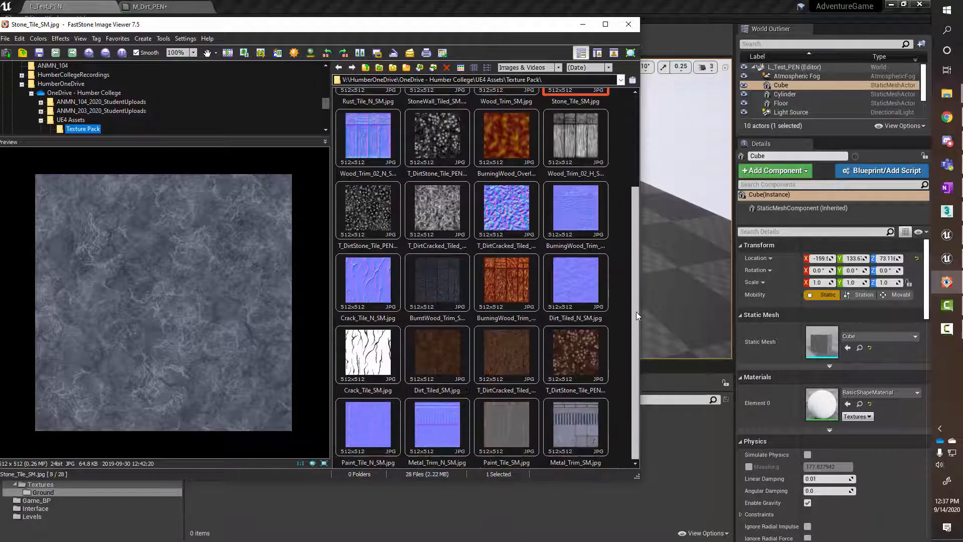
click(446, 354)
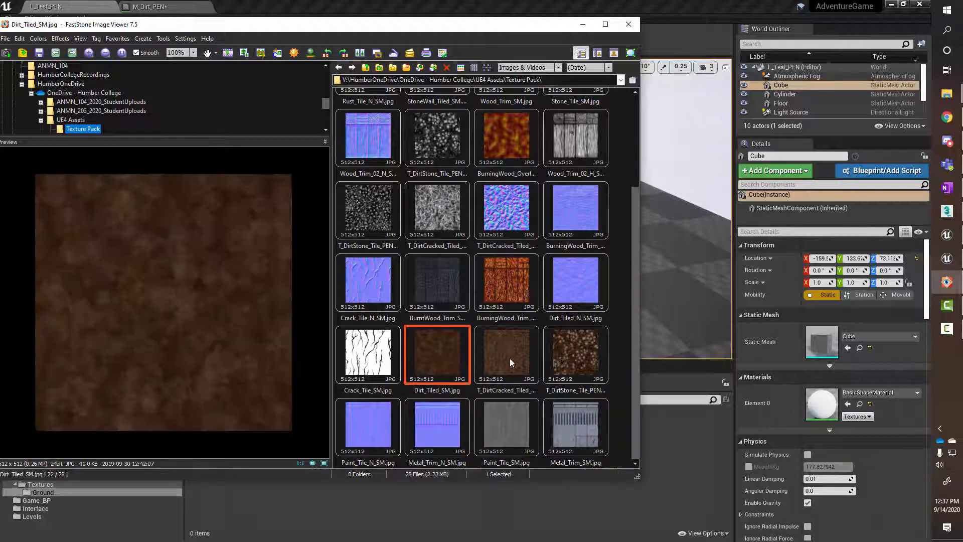
shift+click(578, 356)
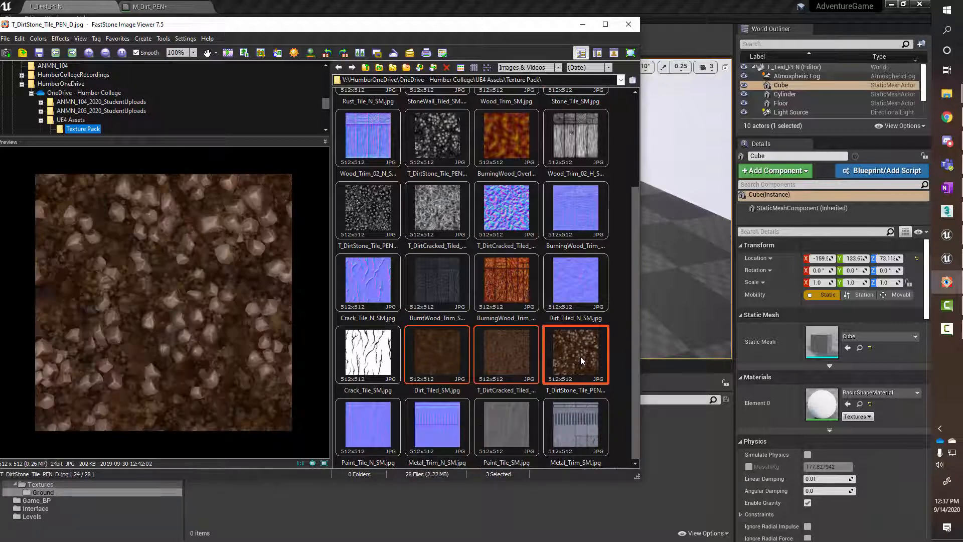
drag(534, 509, 535, 509)
click(534, 508)
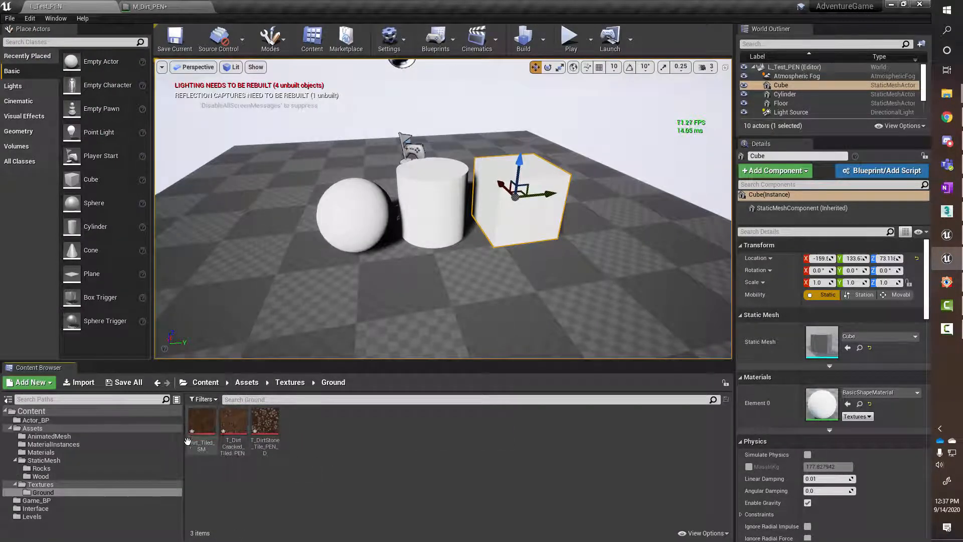
Examine the imported Dirt_Tiled_SM texture in the texture editor and compare it with the source images in FastStone Image Viewer
mouse_move(196, 432)
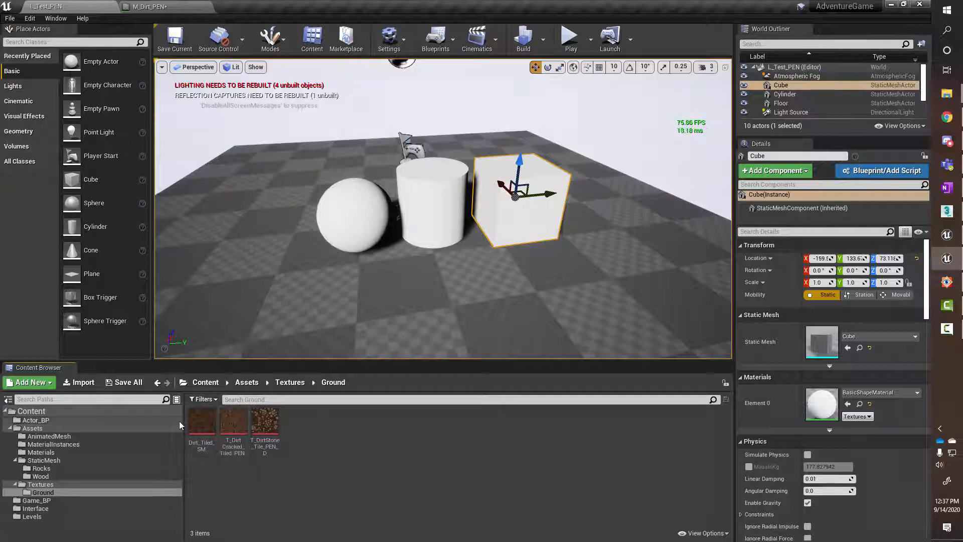
double_click(205, 423)
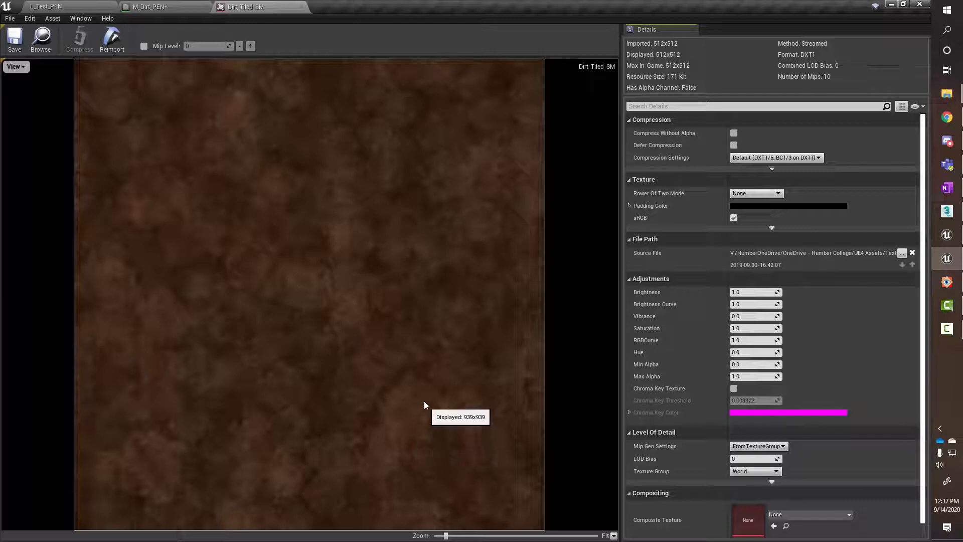
click(952, 280)
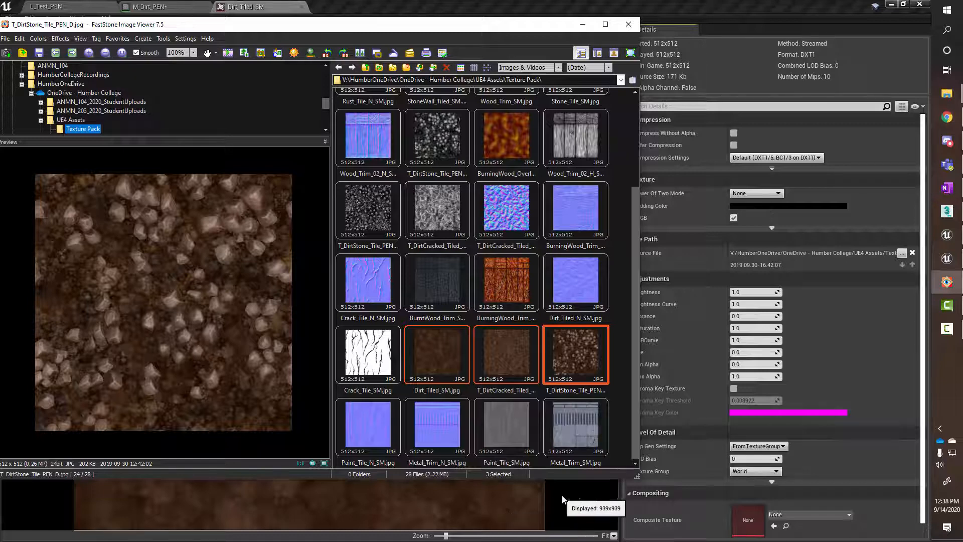
click(512, 498)
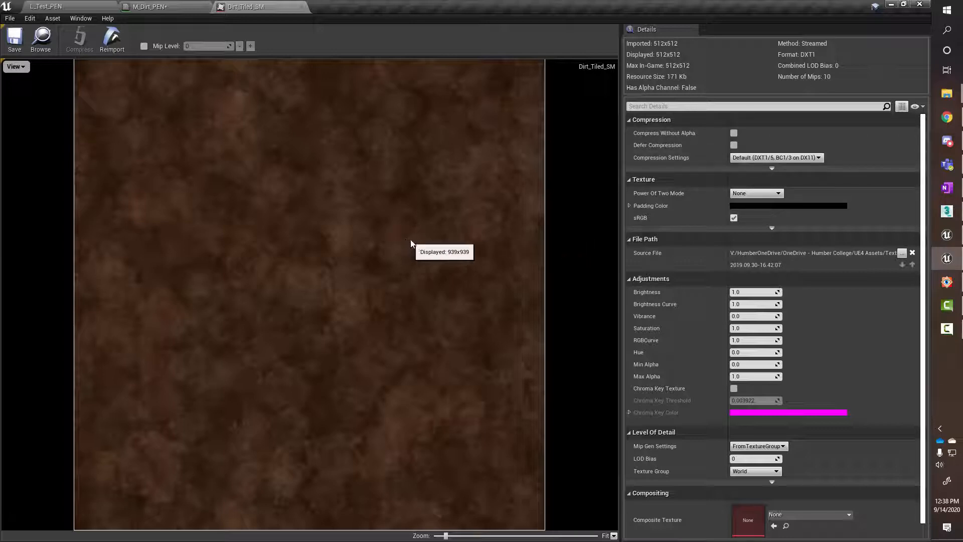
Detach the M_Dirt_PEN material editor into a floating window and enlarge it
click(80, 7)
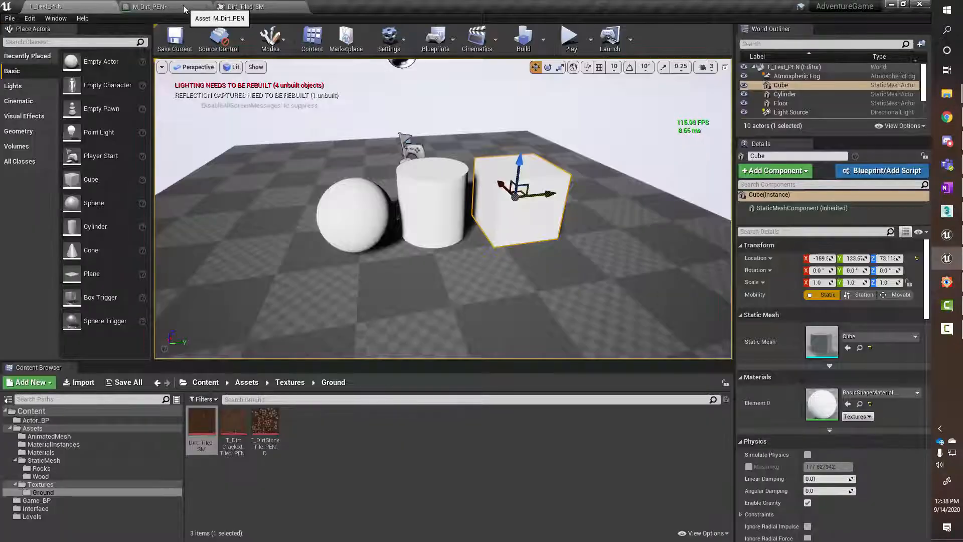
click(178, 6)
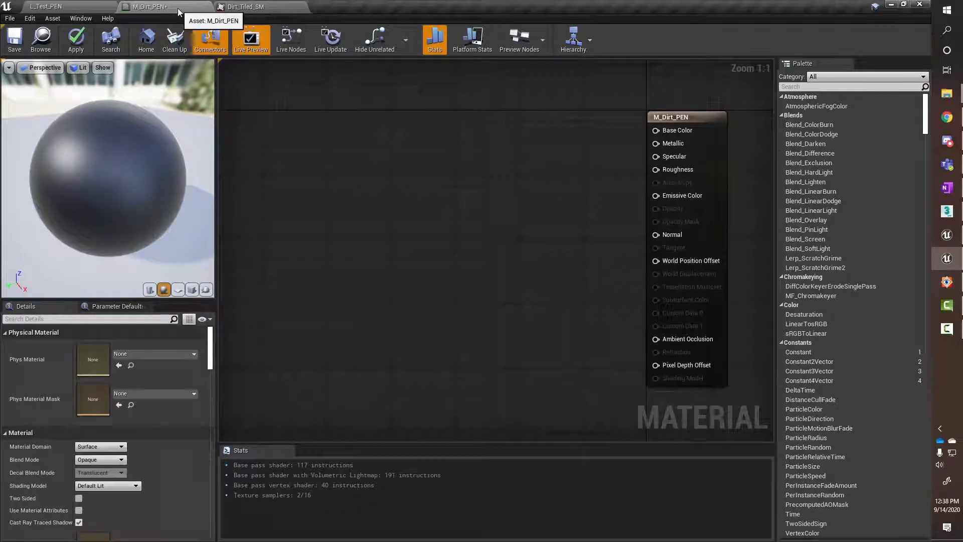
drag(178, 11, 481, 67)
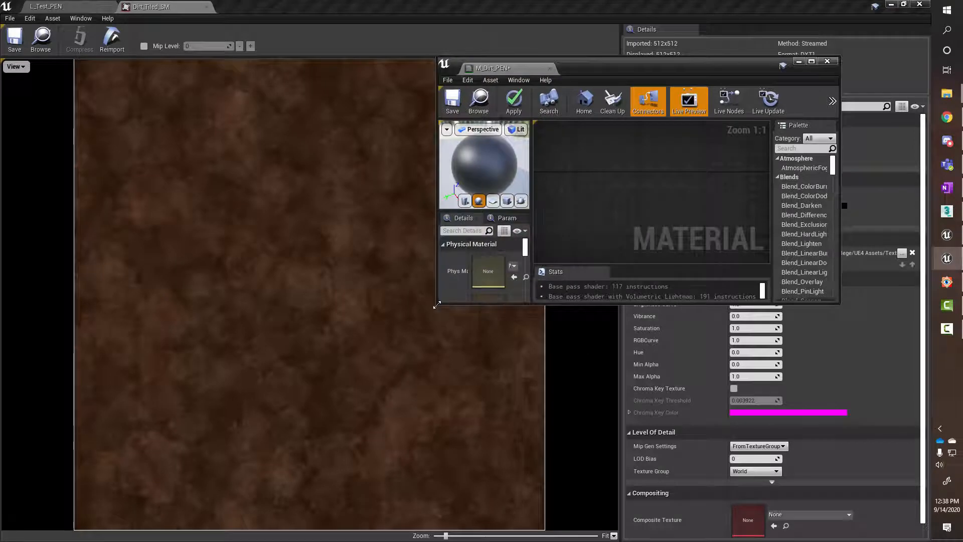
drag(440, 304, 363, 457)
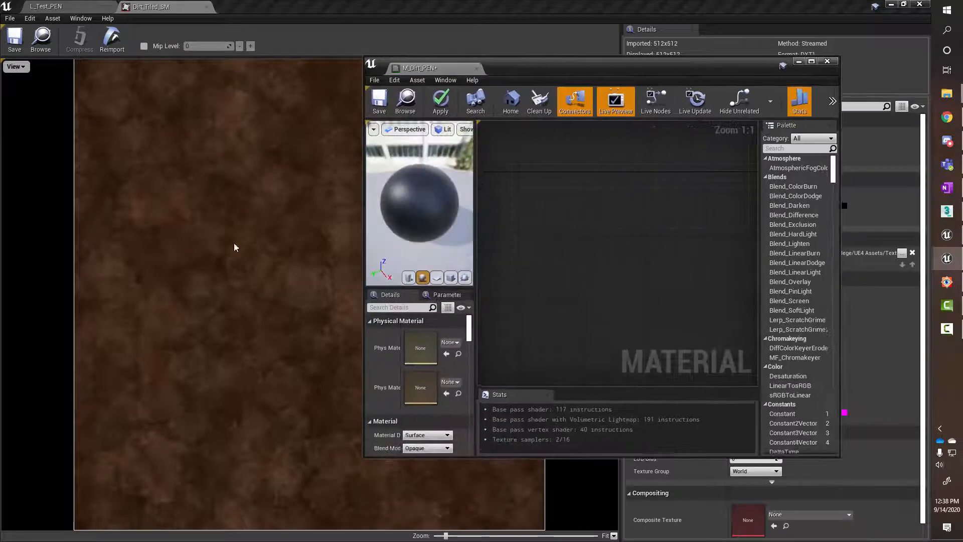
Add Dirt_Tiled_SM from the Ground folder to the M_Dirt_PEN graph as a Texture Sample, dock the material editor again and place the node near Base Color
click(90, 8)
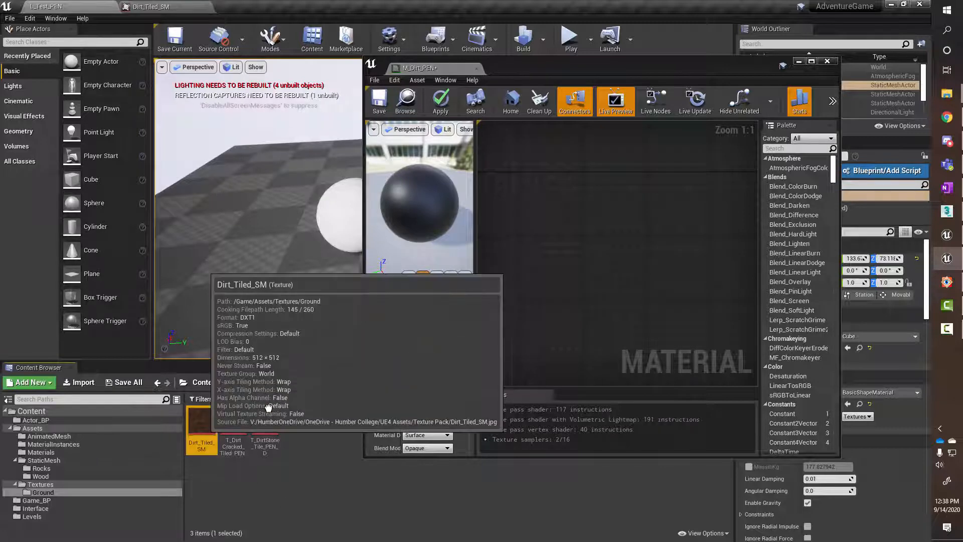
drag(201, 426, 672, 228)
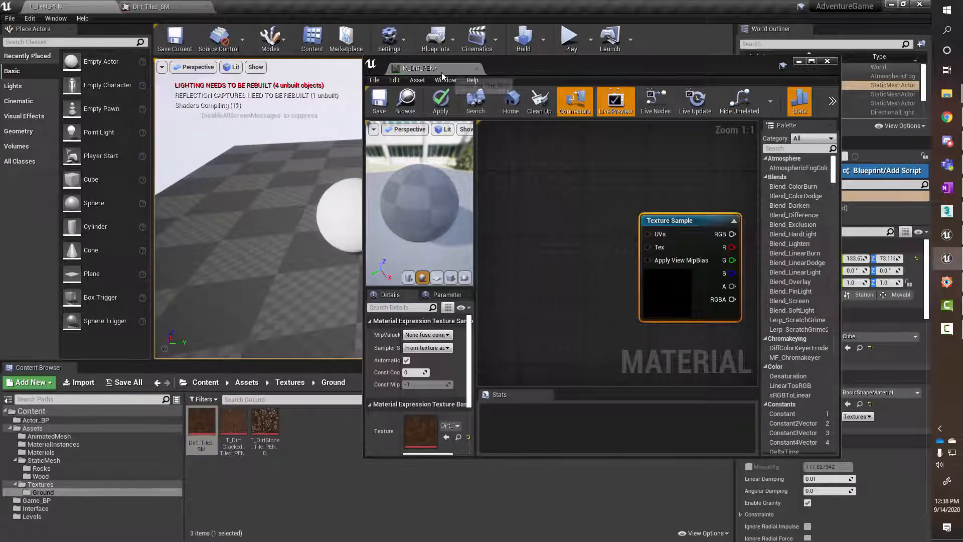
drag(441, 69, 270, 15)
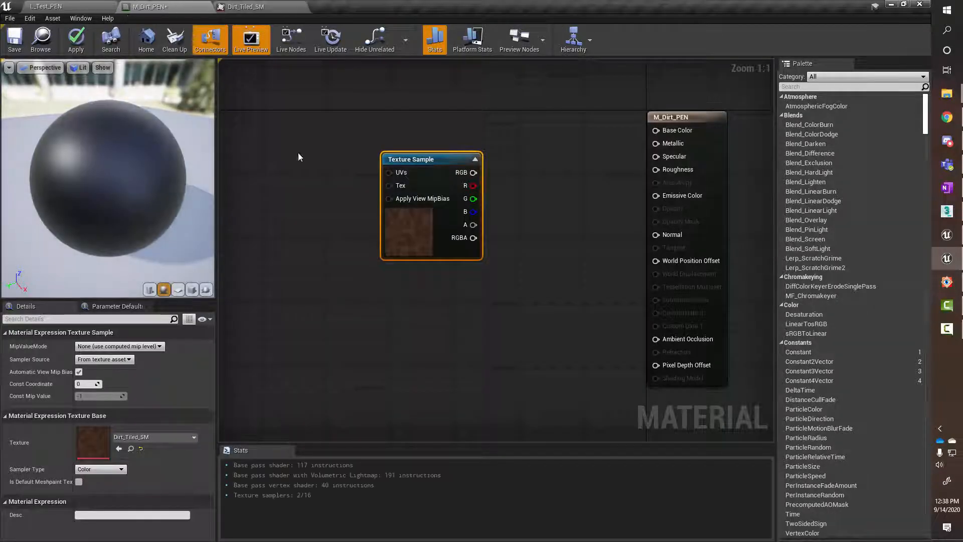
right_drag(444, 329, 398, 333)
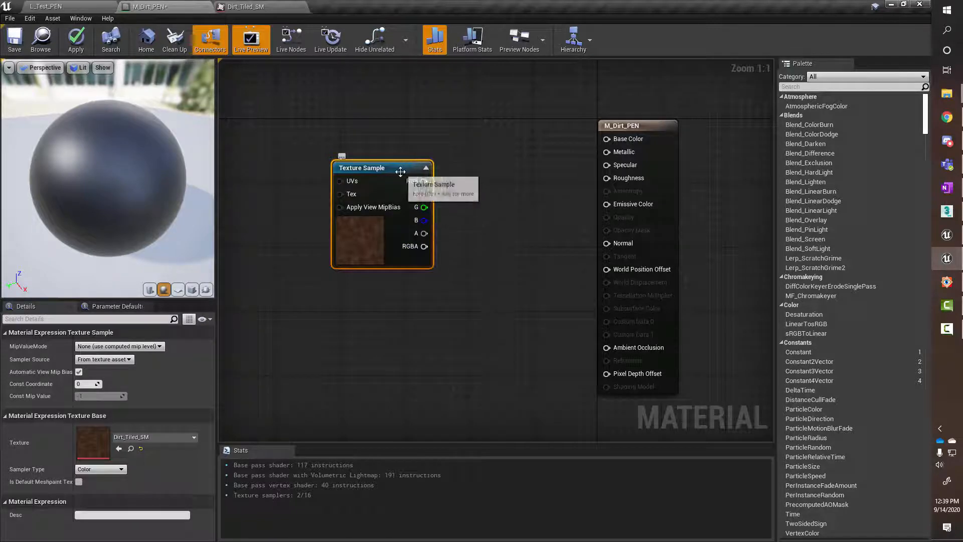
drag(396, 166, 428, 131)
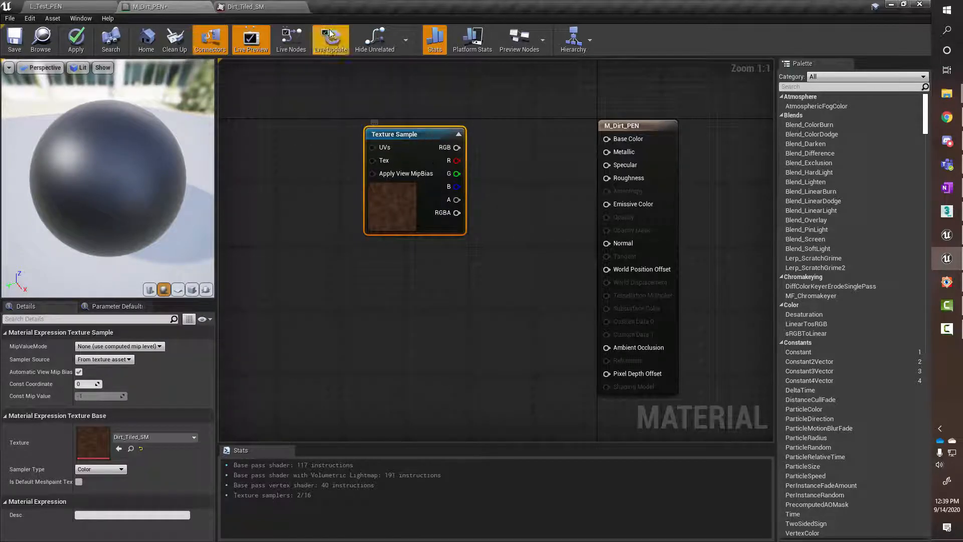
Review the Dirt_Tiled_SM texture and the L_Test_PEN level, and return to the M_Dirt_PEN graph
click(241, 7)
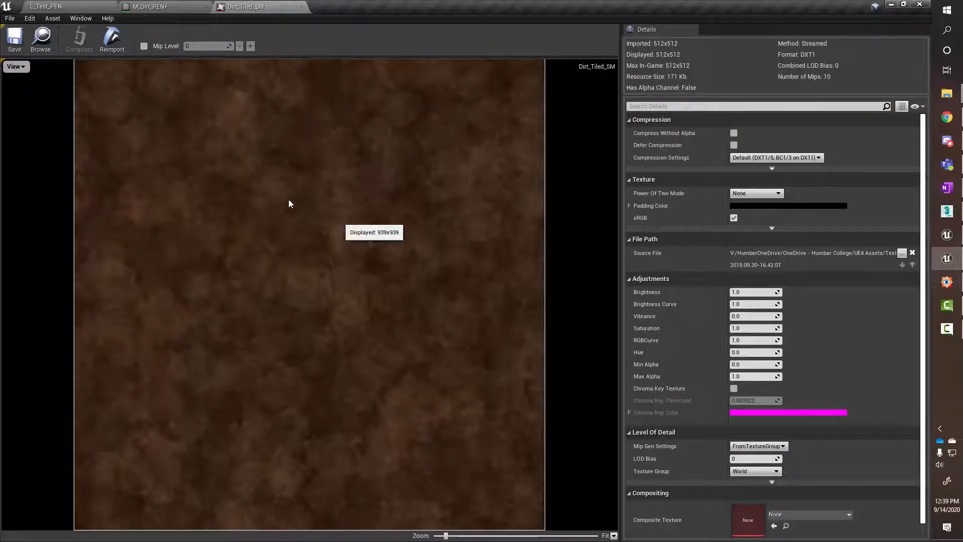
click(79, 10)
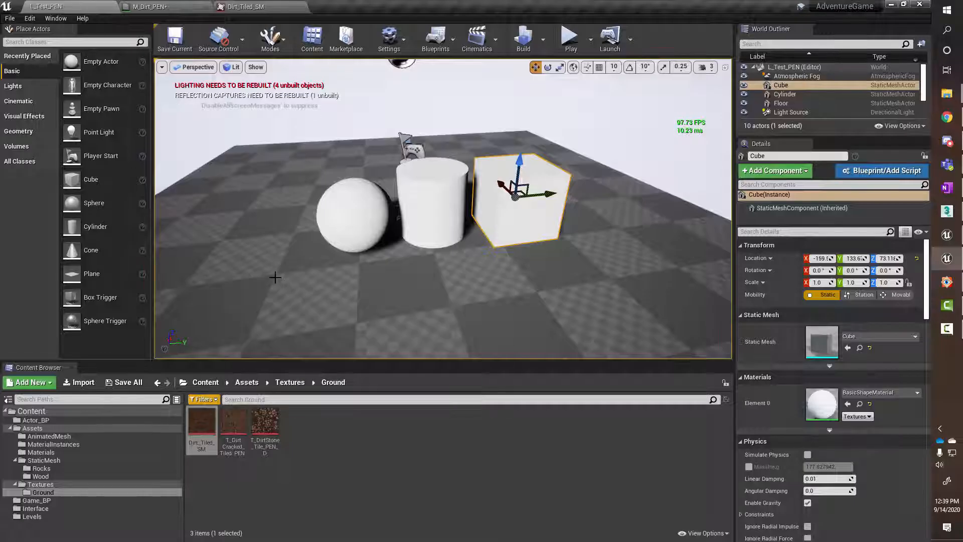
click(150, 7)
Reposition the Texture Sample node in the graph and try pulling a new connection from its Tex input
drag(410, 134, 276, 148)
click(277, 122)
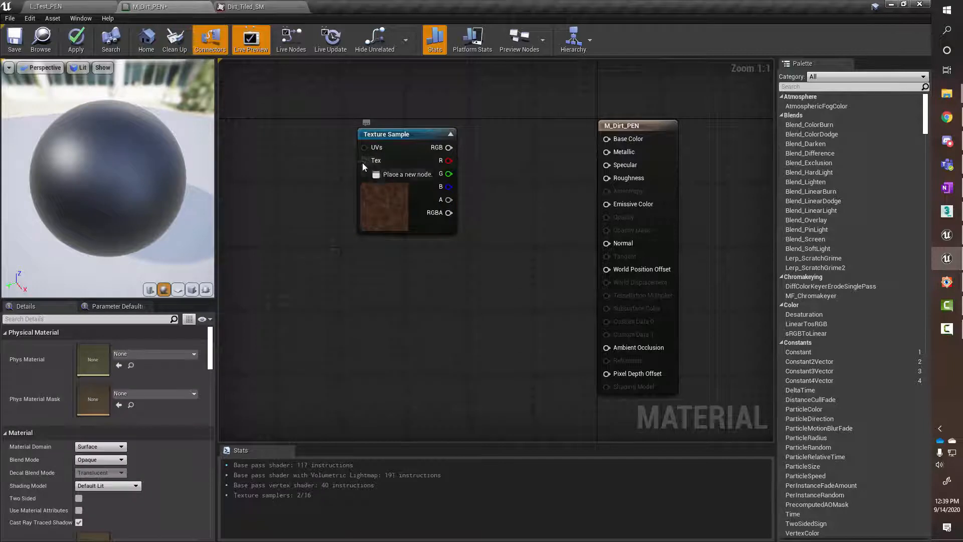
drag(364, 160, 252, 175)
key(Escape)
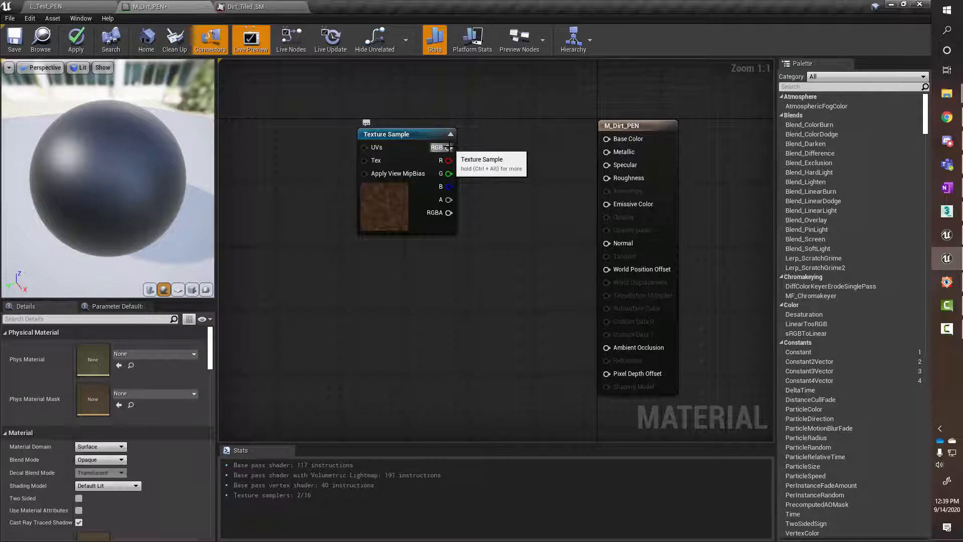
Connect the Texture Sample's RGB output to the Base Color input of M_Dirt_PEN and spread the two nodes apart
drag(449, 147, 611, 143)
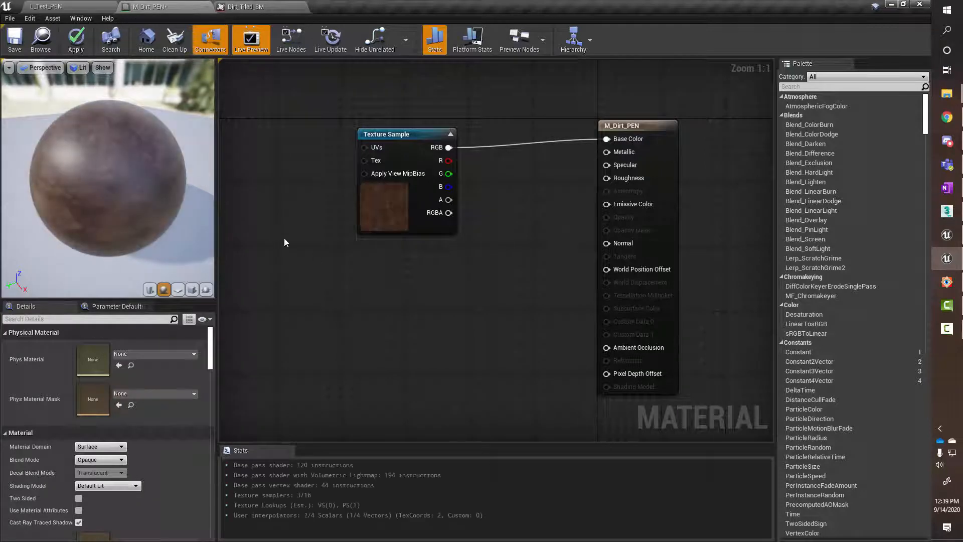
drag(162, 186, 134, 202)
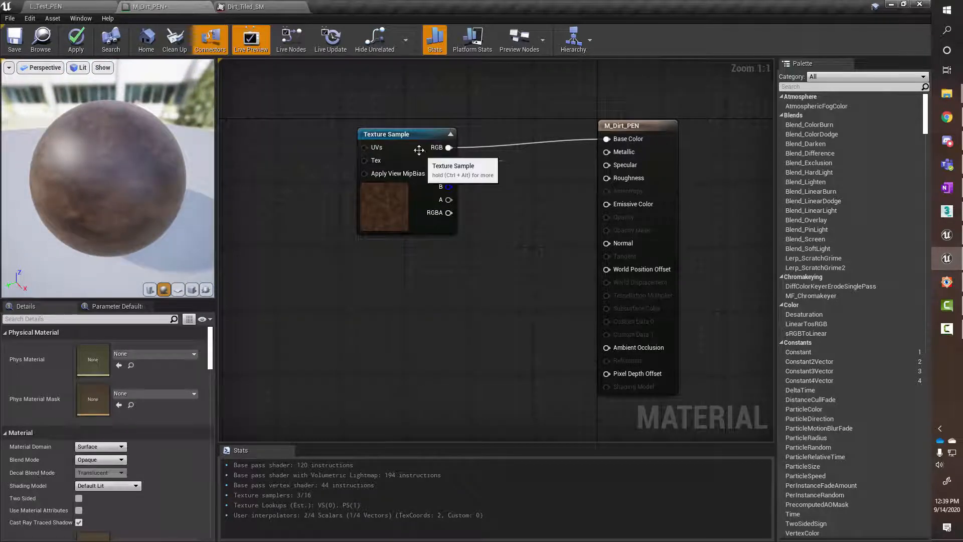
drag(438, 151, 470, 122)
drag(632, 121, 648, 137)
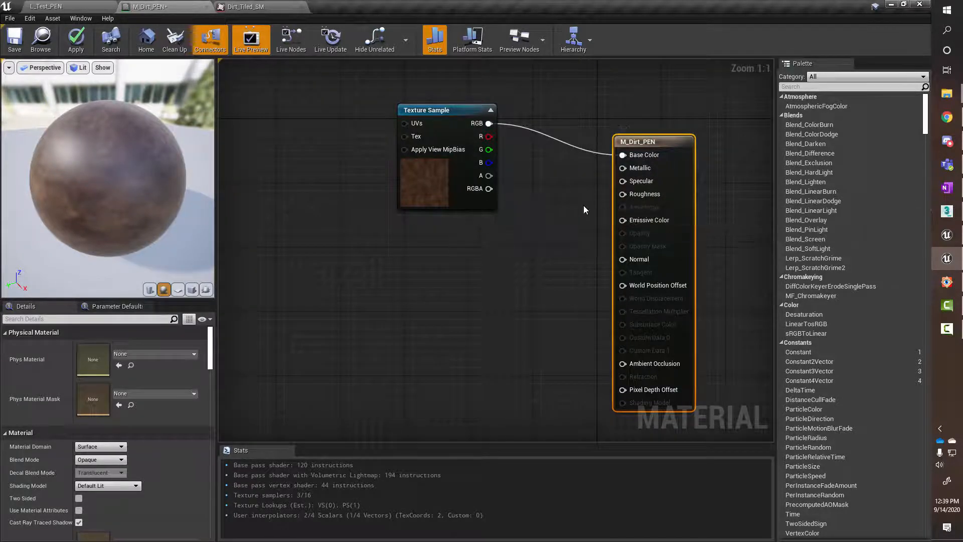
drag(462, 116, 438, 115)
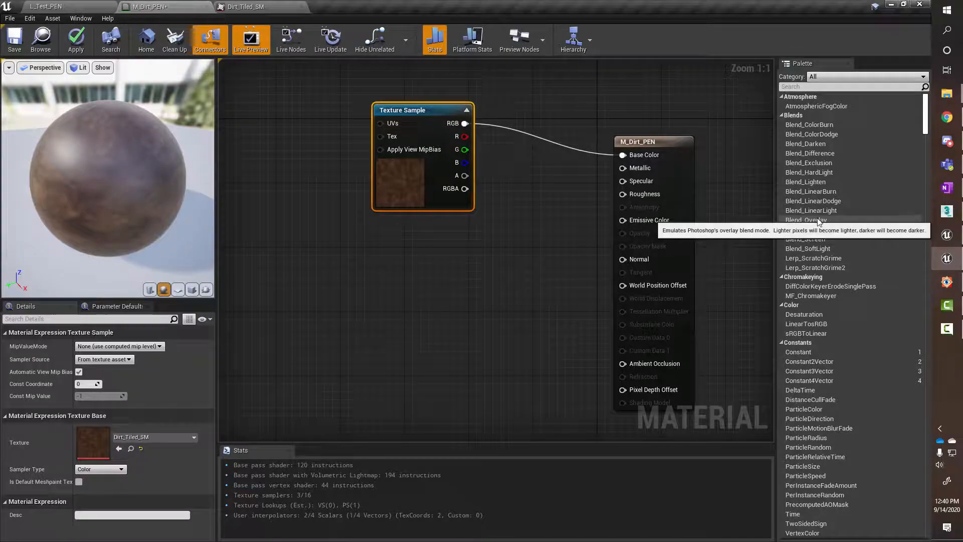
Look through the available material nodes and add a Constant node below the Texture Sample
scroll(925, 140, down, 5)
drag(930, 145, 890, 506)
drag(885, 389, 905, 121)
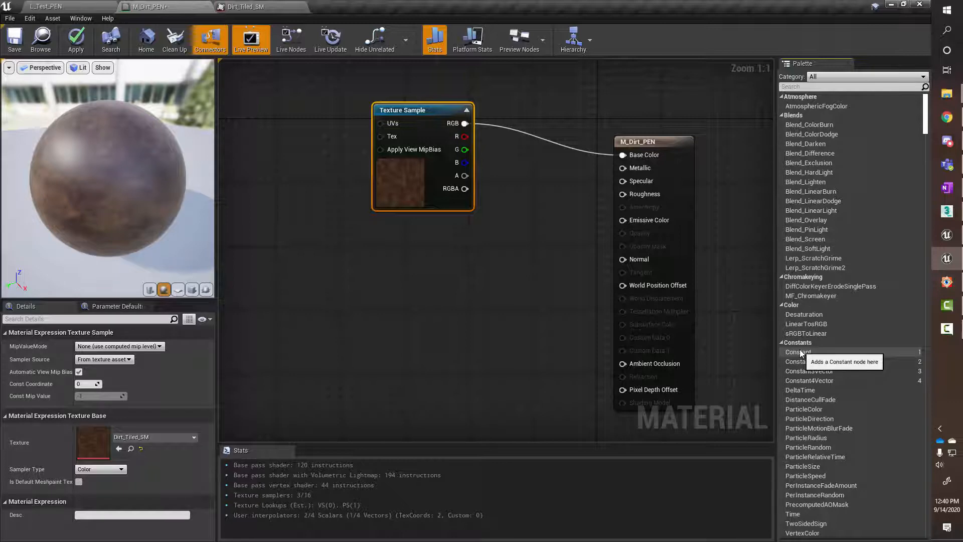
drag(800, 353, 491, 227)
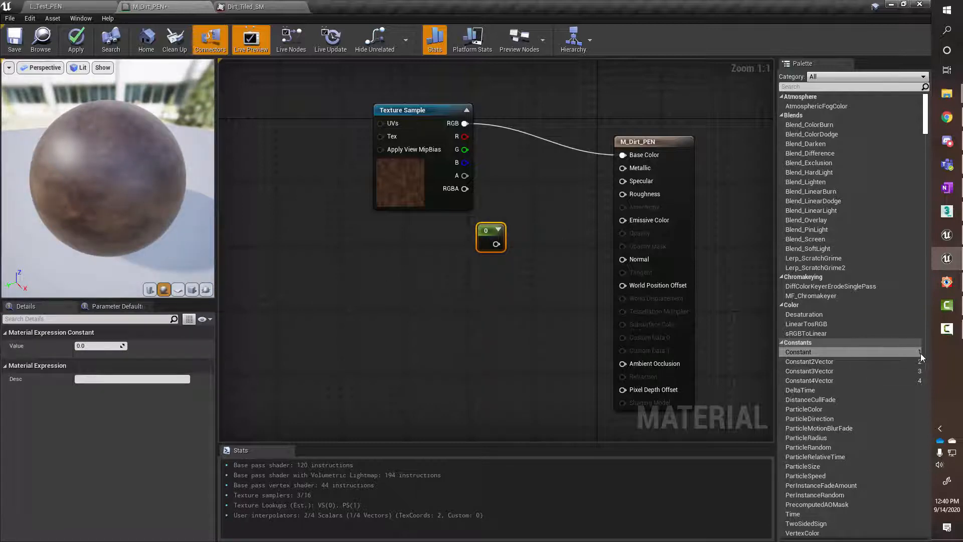
click(408, 324)
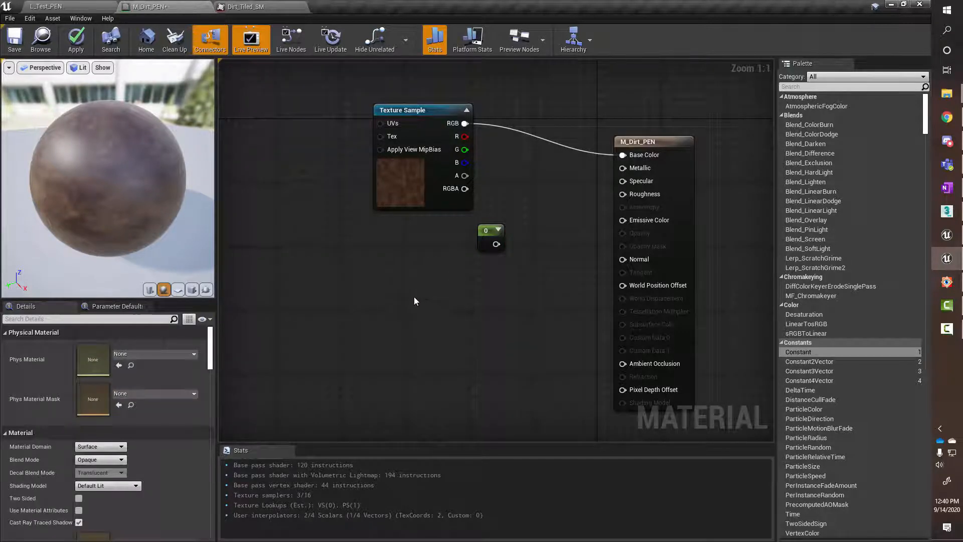
Add several extra Constant nodes below the Texture Sample, and delete these extras again
key(1)
click(413, 296)
drag(430, 304, 497, 273)
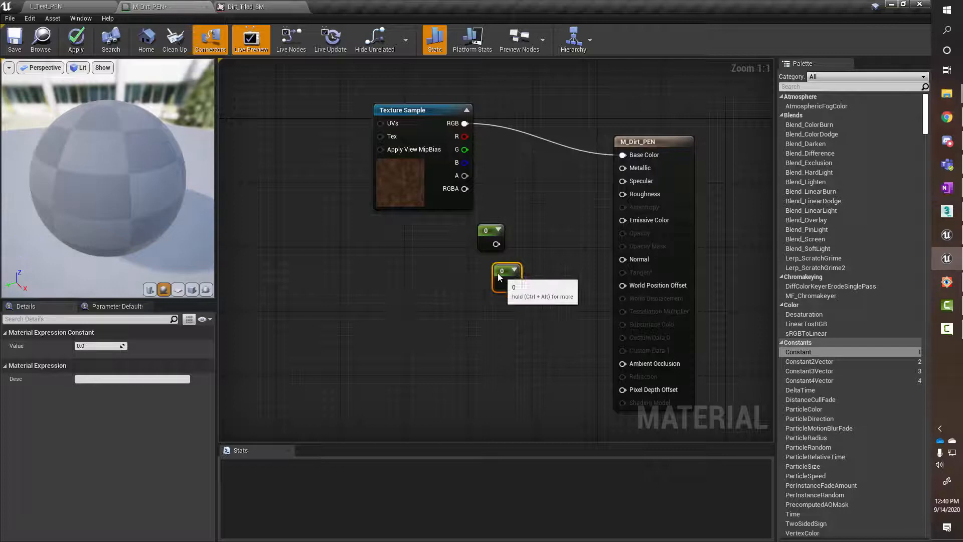
key(1)
click(413, 300)
click(375, 303)
click(346, 315)
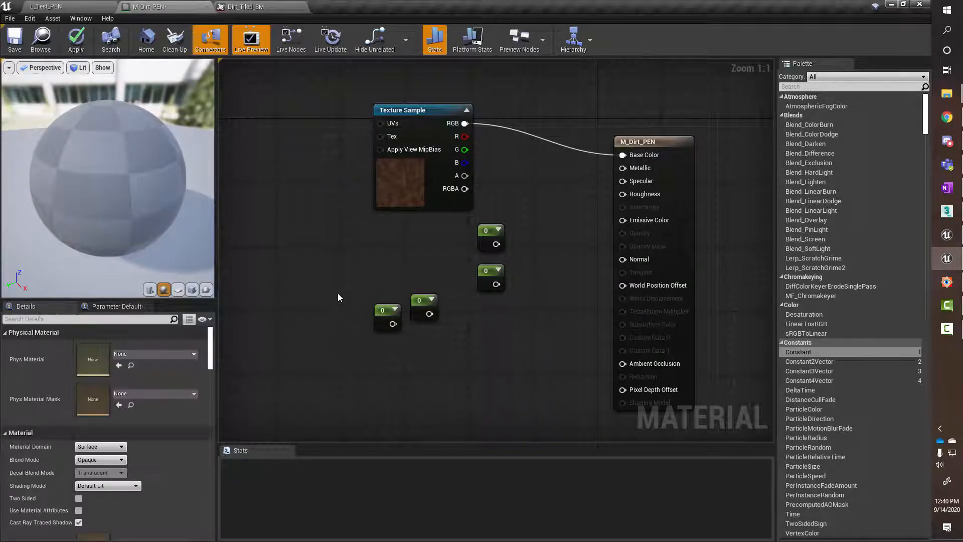
drag(333, 275, 494, 329)
key(Delete)
Place the remaining Constant node of value 0 beside the material node and connect it to Metallic and Specular
drag(489, 238, 622, 167)
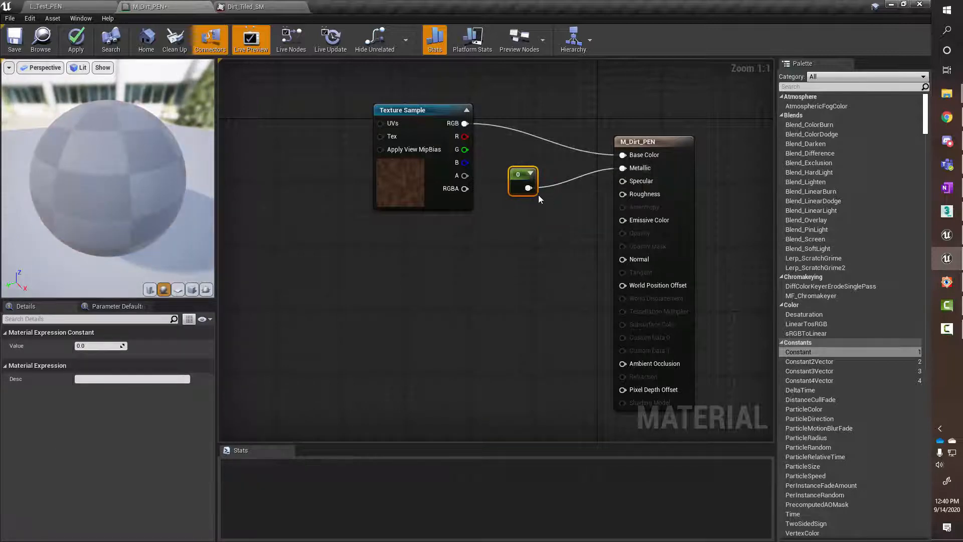
drag(528, 187, 571, 206)
click(545, 232)
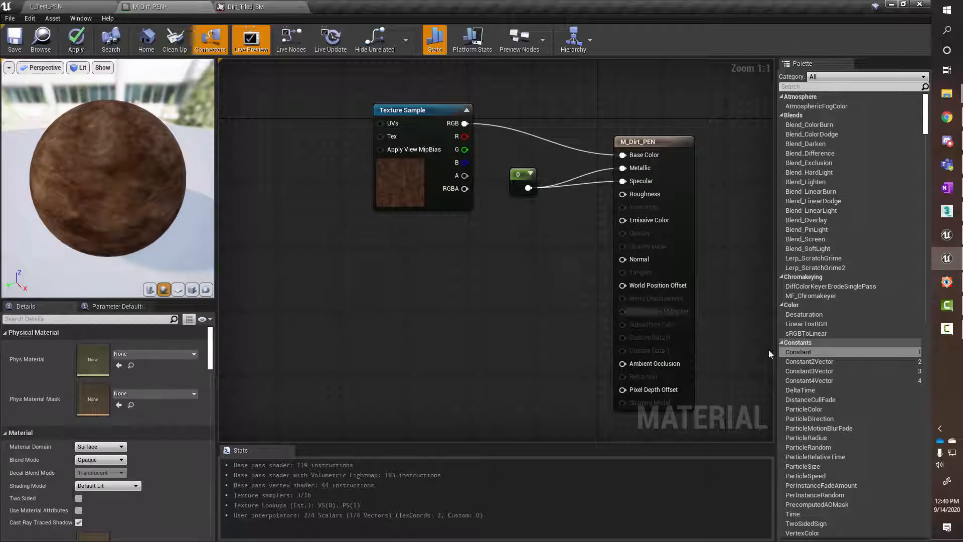
Add a second Constant, connect it to Roughness, set its value to about 0.81 and check the result on the preview sphere
click(499, 255)
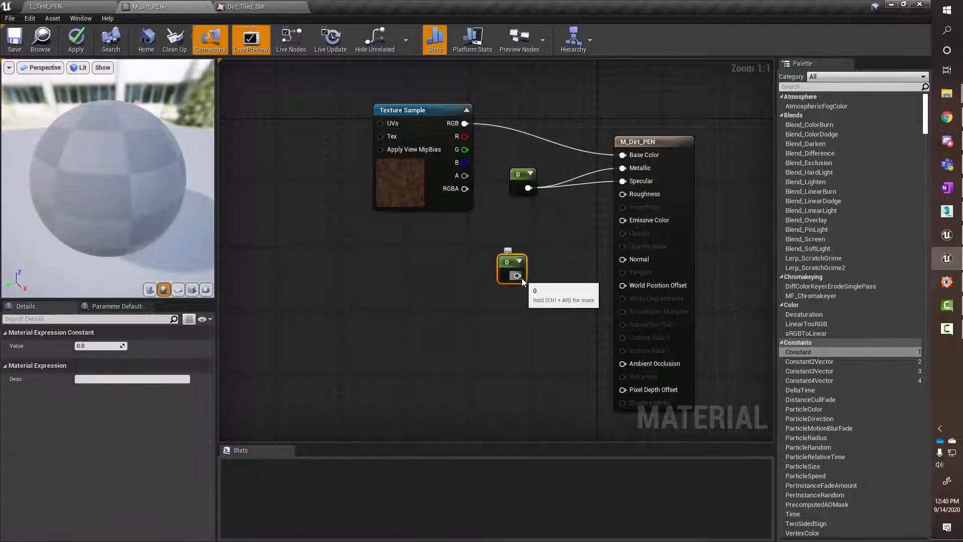
drag(518, 275, 624, 194)
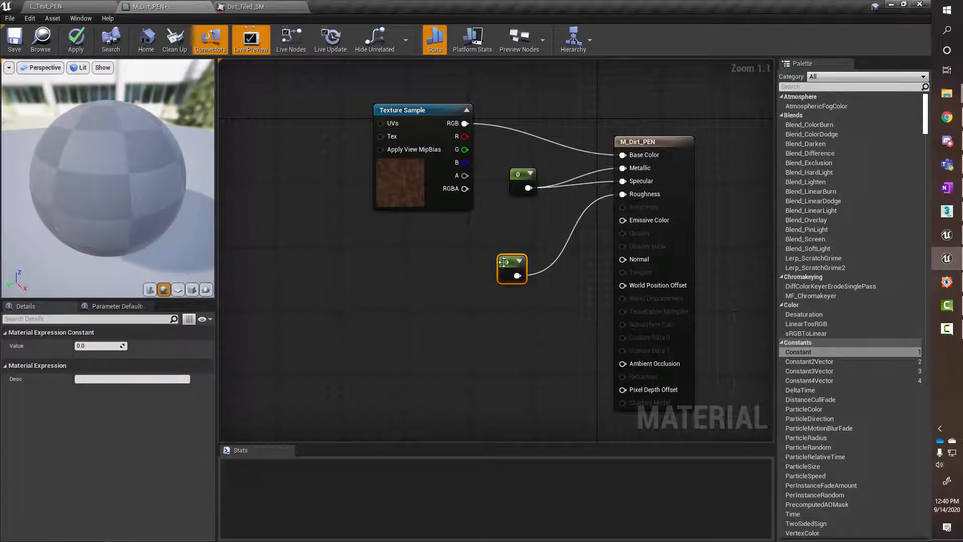
drag(520, 256, 532, 217)
drag(72, 346, 115, 346)
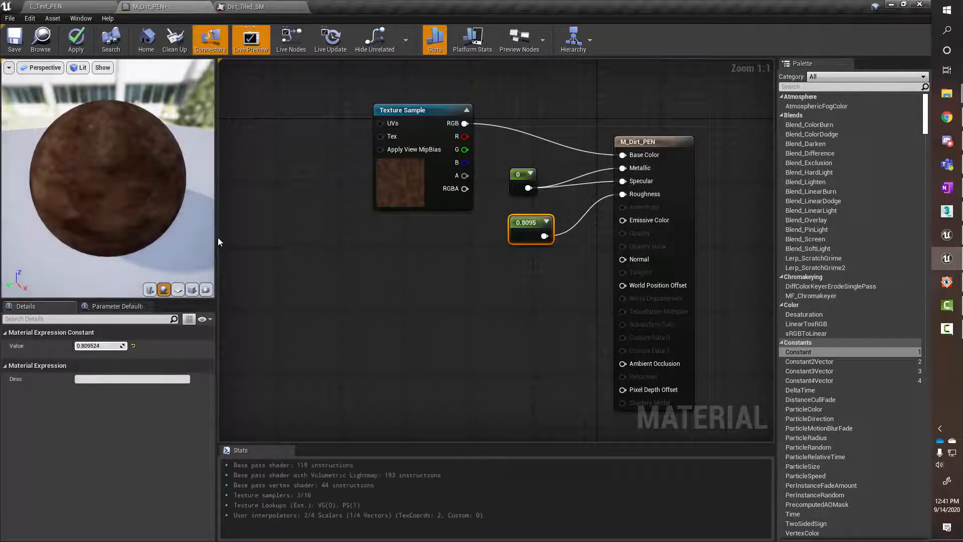
drag(149, 238, 33, 229)
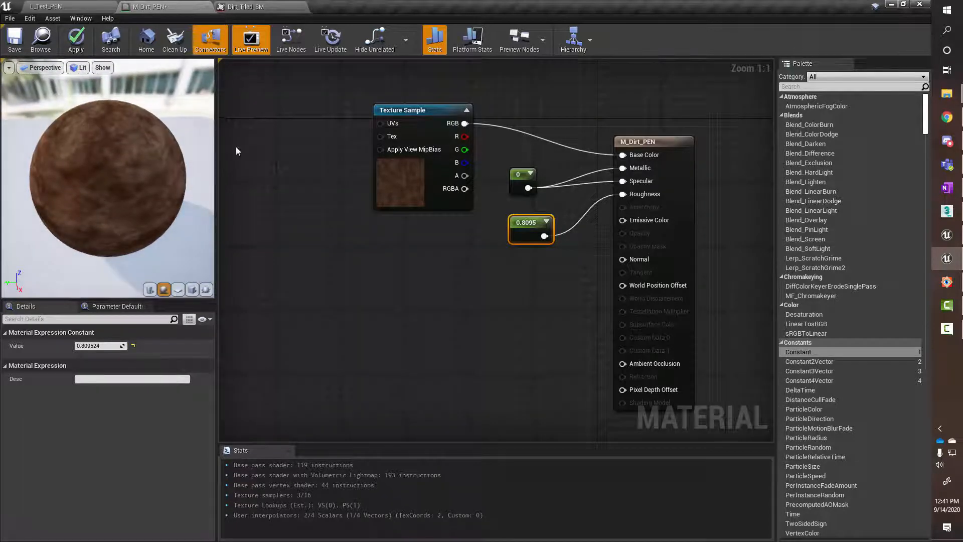
Apply the changes to M_Dirt_PEN and save the material with its editor floating over the L_Test_PEN level
click(76, 38)
click(279, 212)
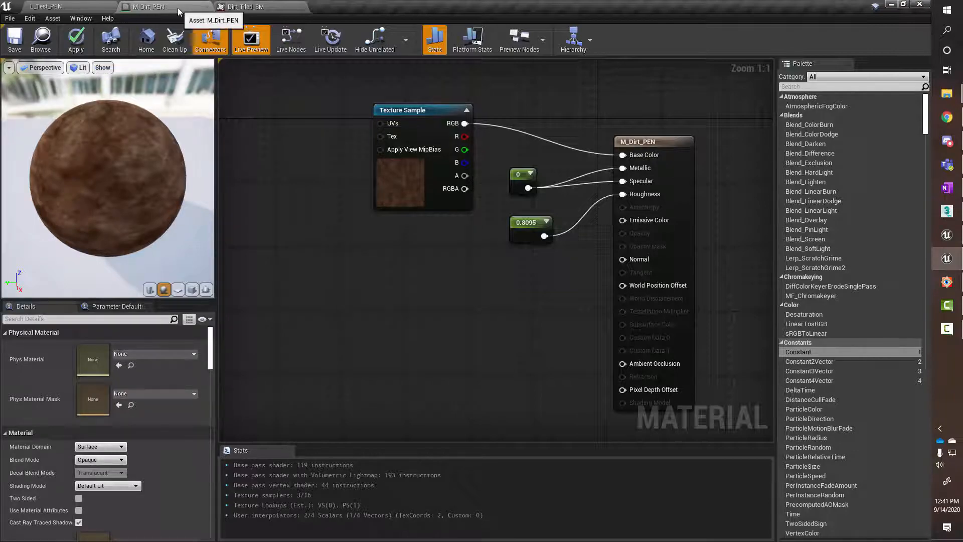
drag(178, 8, 507, 70)
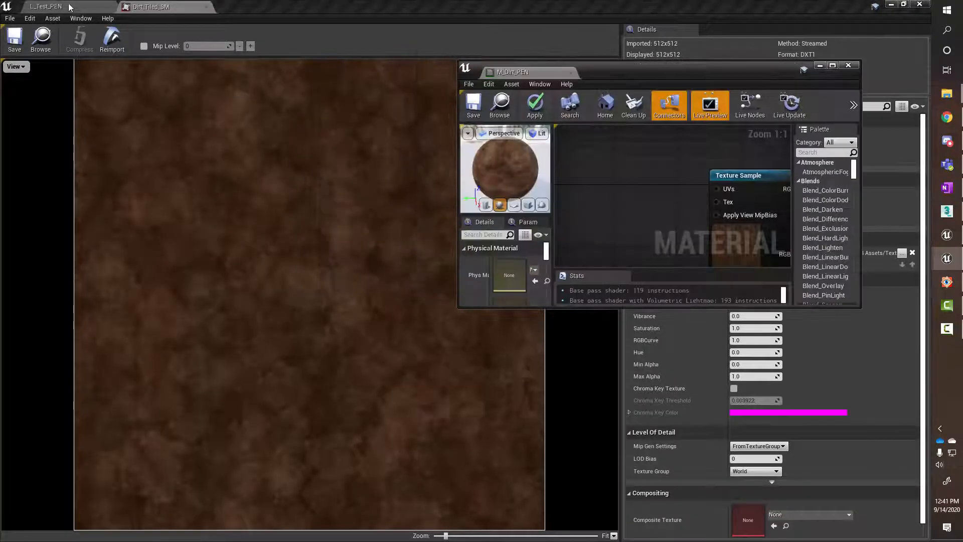
click(70, 7)
drag(616, 73, 665, 75)
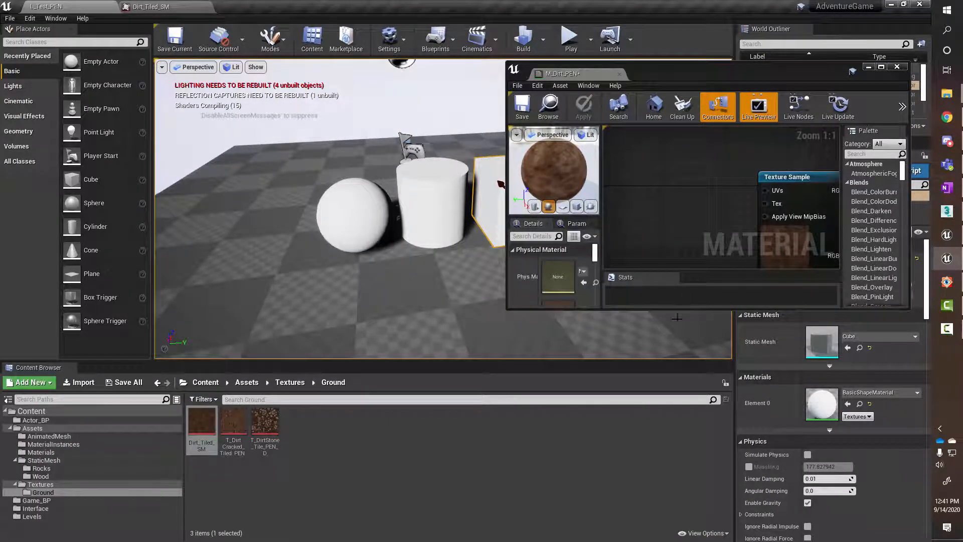
drag(680, 310, 700, 453)
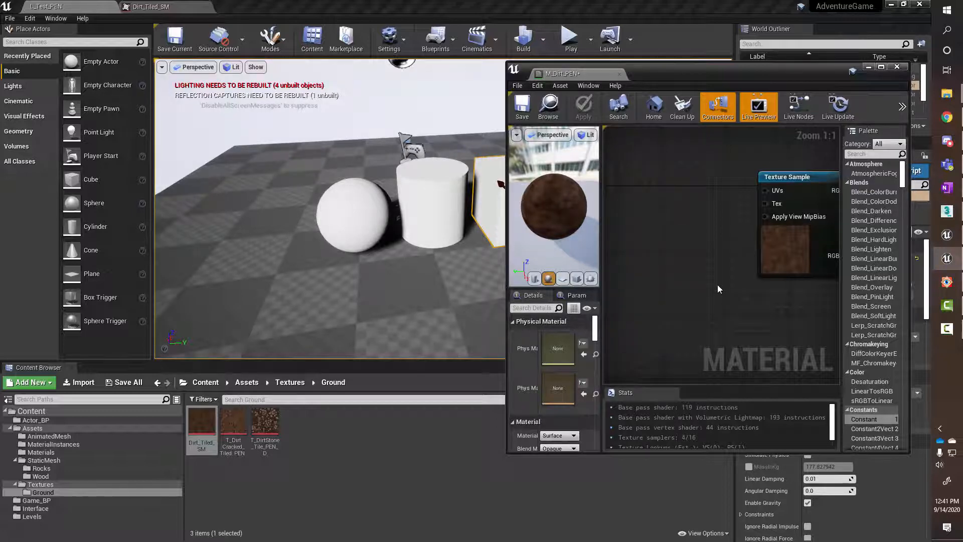
key(ctrl+s)
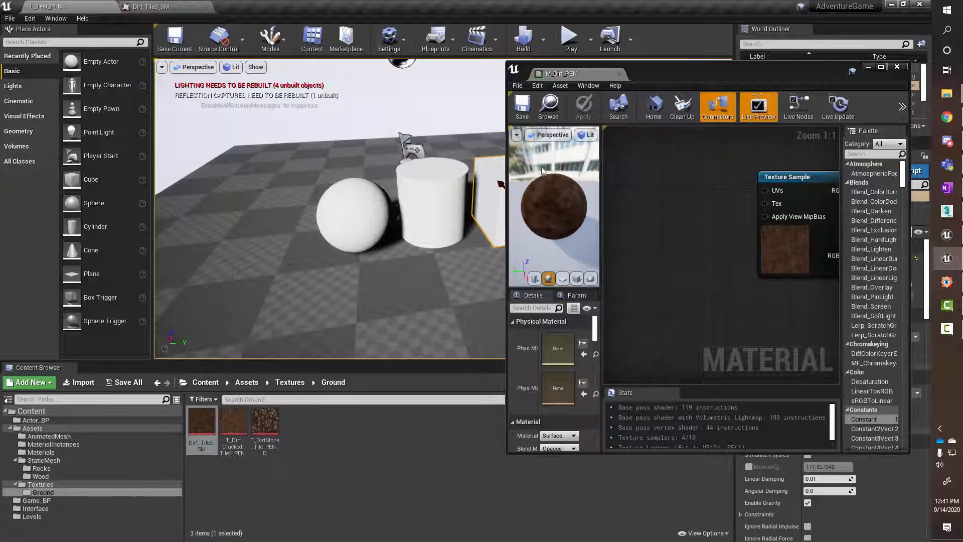
Move the floating material editor out of the way and assign M_Dirt_PEN from the Materials folder to the sphere
click(41, 451)
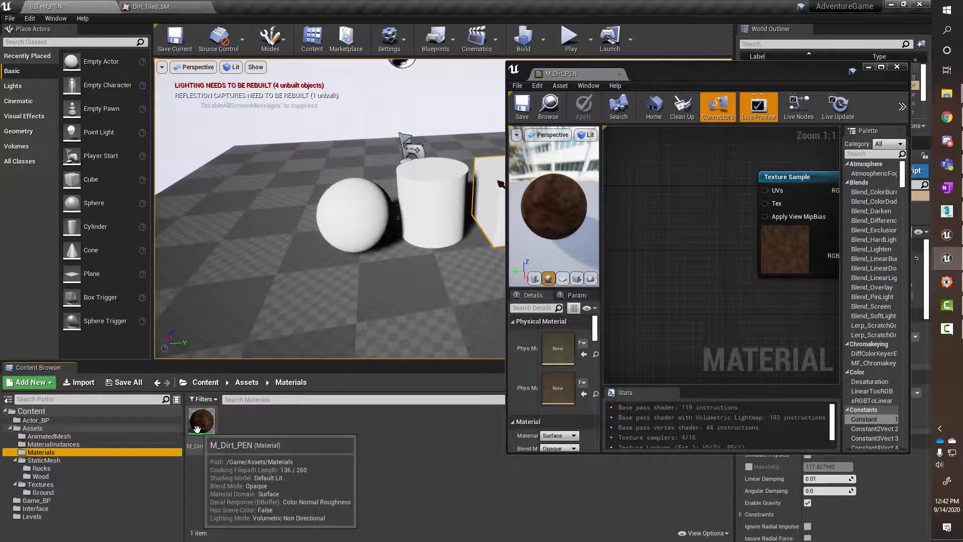
drag(659, 75, 962, 66)
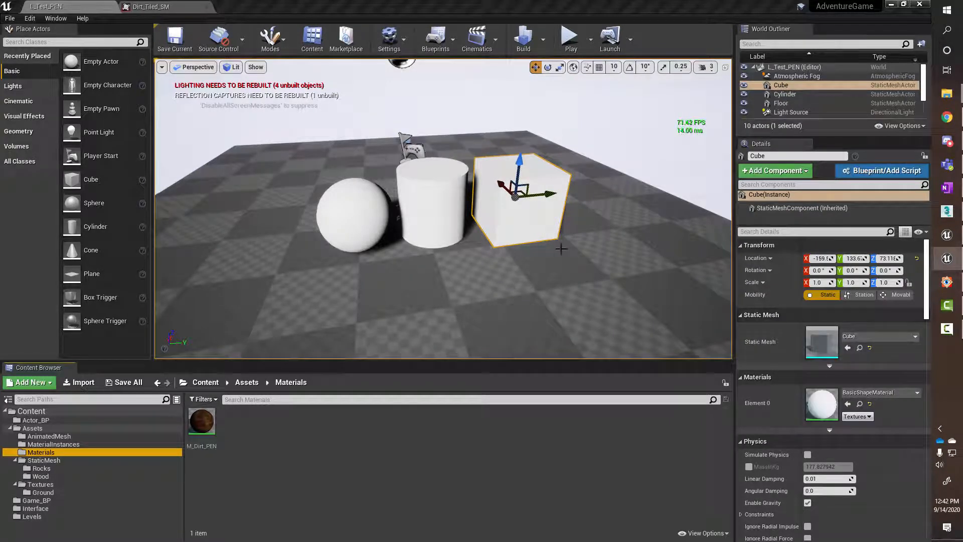
drag(202, 421, 354, 215)
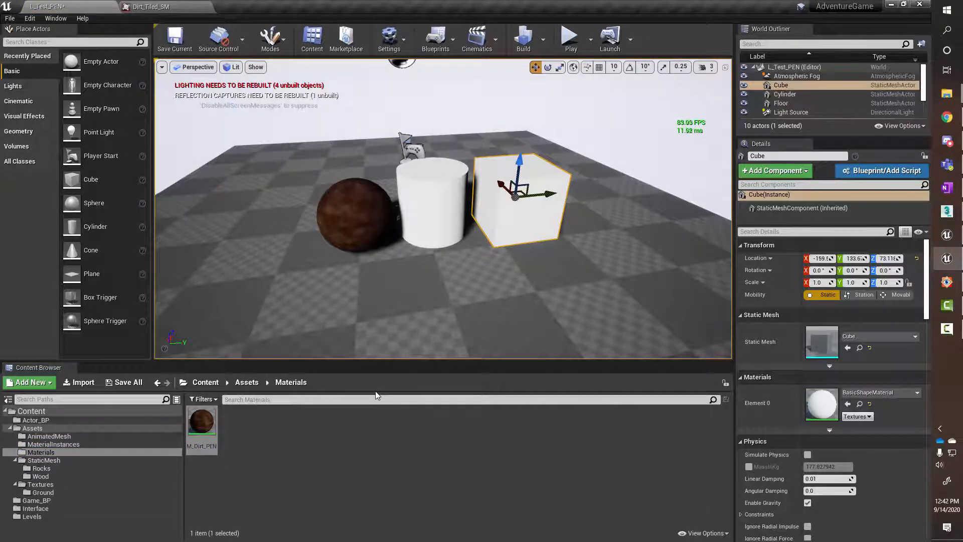
Assign M_Dirt_PEN to the material Element 0 of the cylinder and of the cube
click(432, 209)
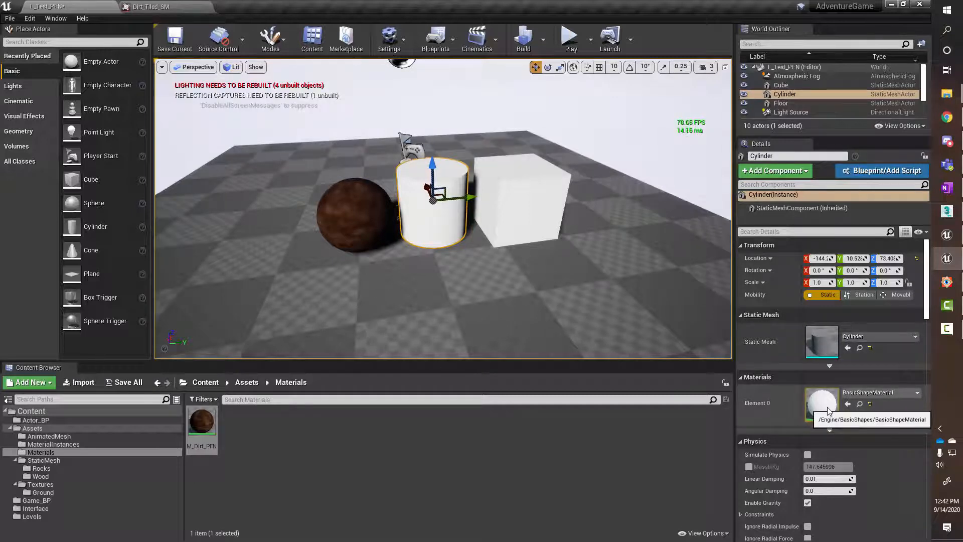
drag(201, 423, 821, 403)
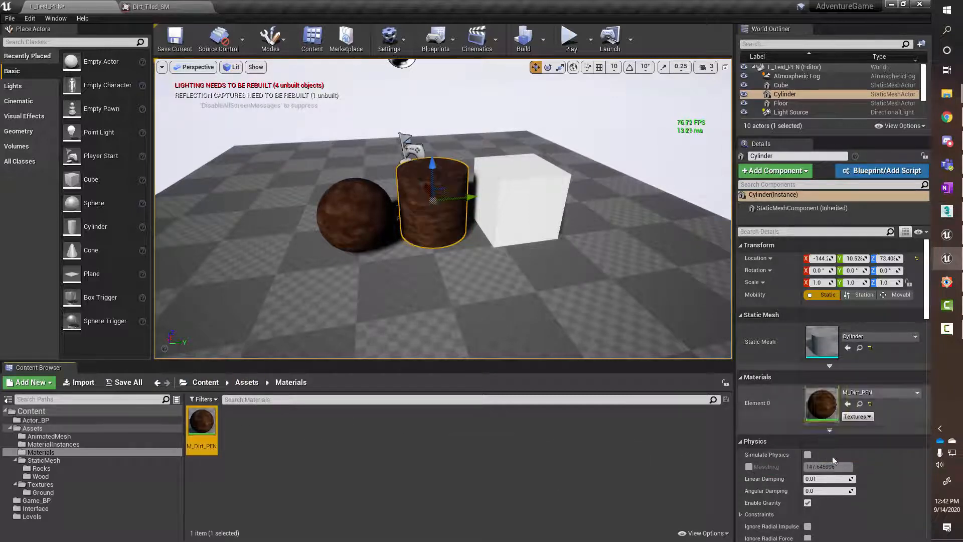
click(536, 226)
click(878, 392)
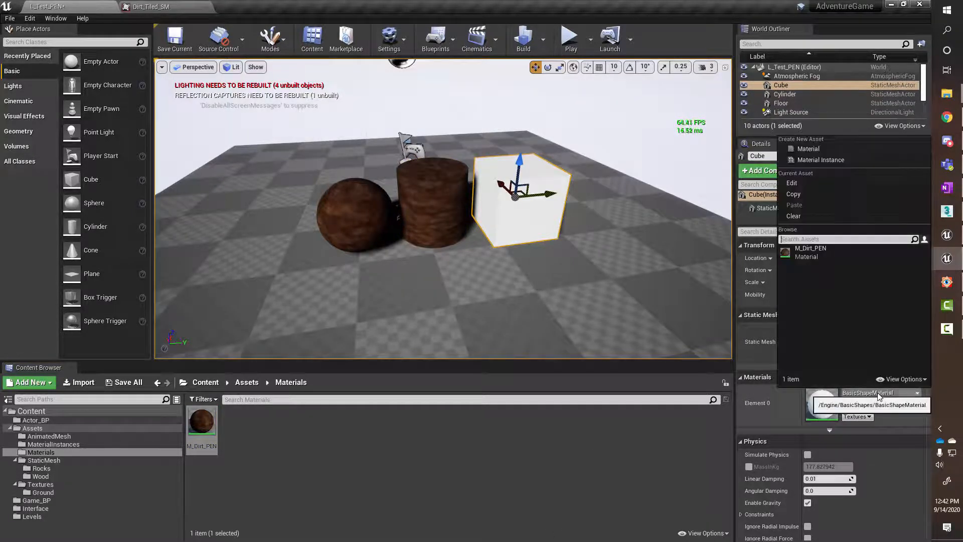
click(813, 251)
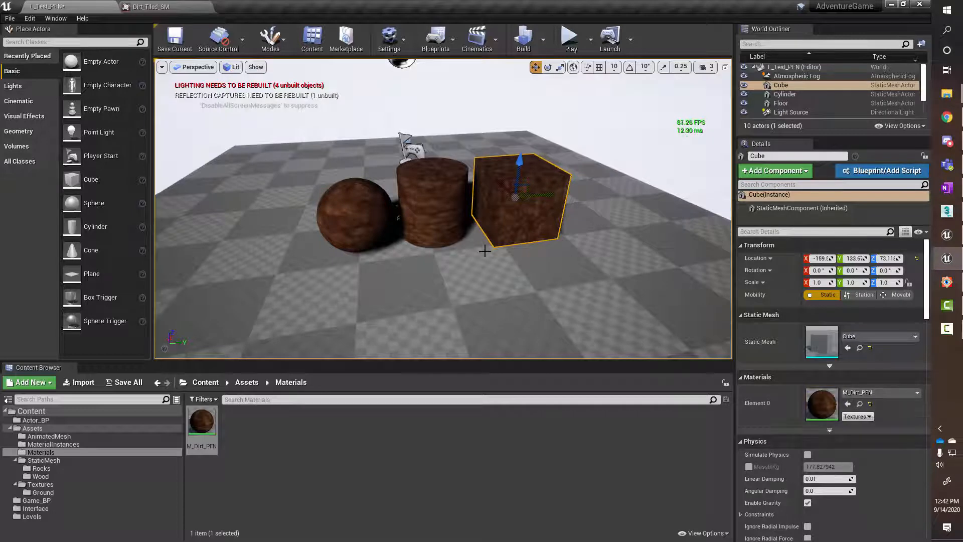
Examine the dirt material on the sphere, cylinder and cube up close and from different angles
scroll(449, 320, up, 3)
scroll(450, 320, up, 2)
alt+drag(449, 320, 471, 311)
scroll(515, 305, down, 5)
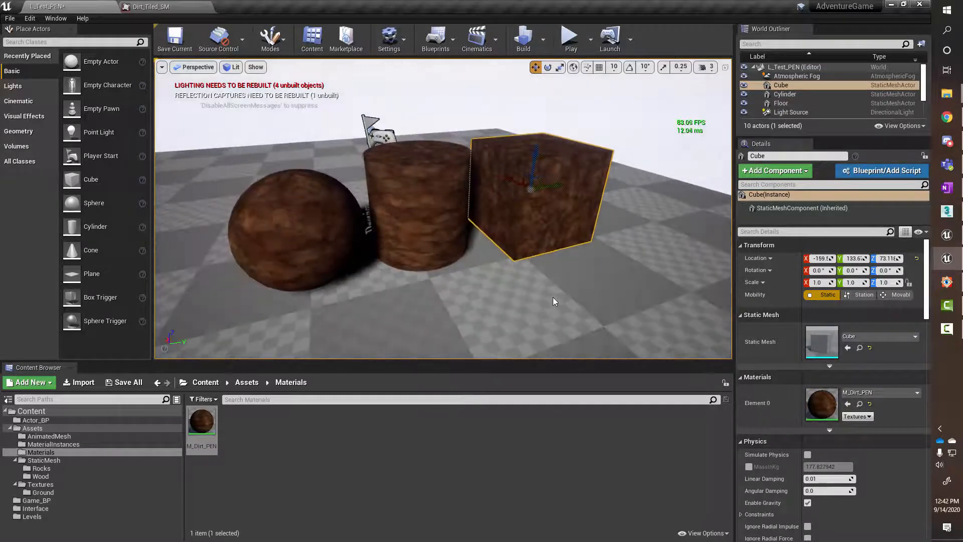
scroll(510, 270, up, 5)
alt+drag(510, 269, 503, 271)
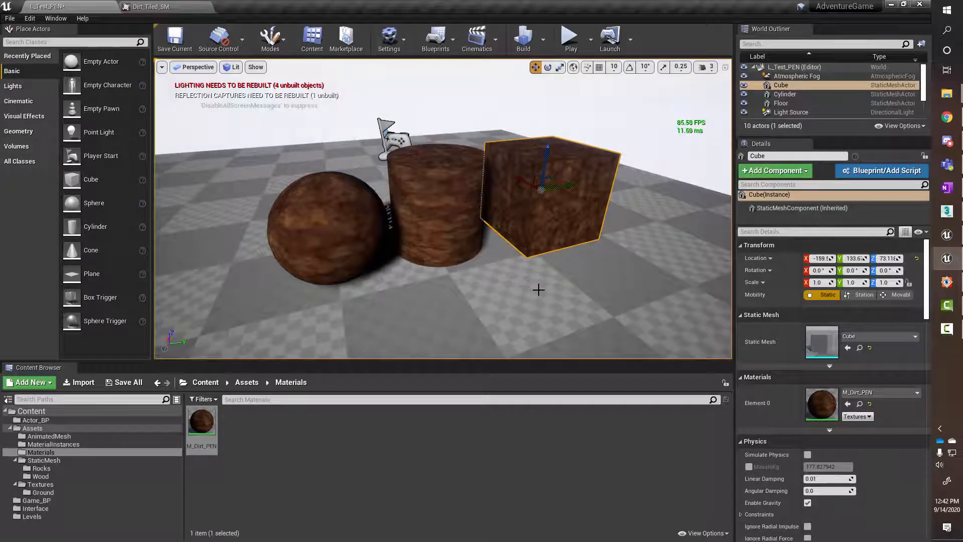
Reopen M_Dirt_PEN and disconnect the Constant nodes from its Roughness, Specular and Metallic inputs
double_click(201, 422)
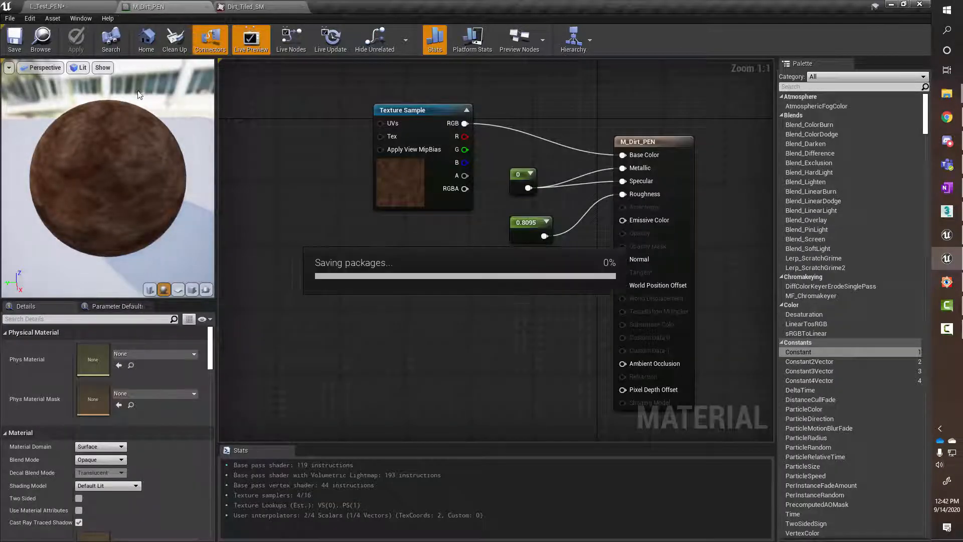
drag(431, 116, 423, 108)
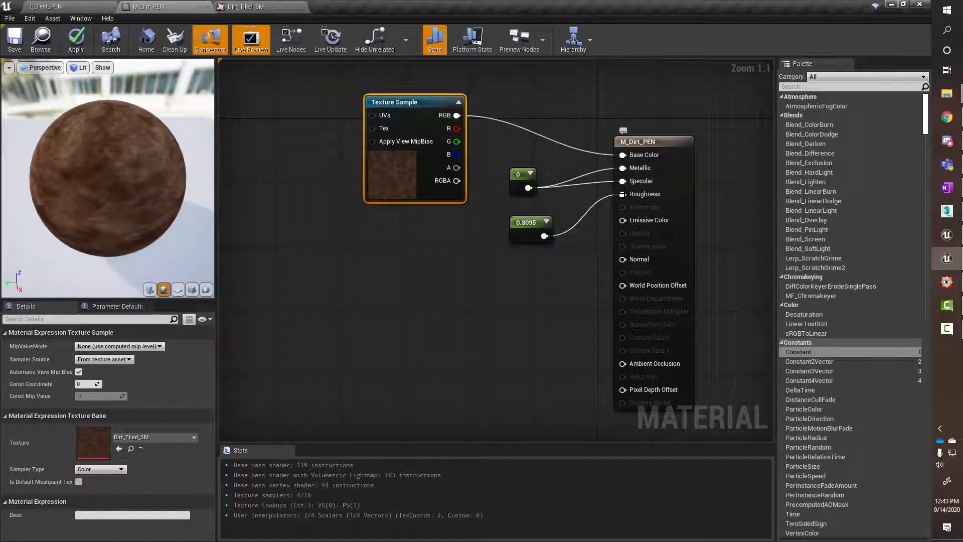
alt+click(623, 195)
alt+click(622, 181)
alt+click(622, 168)
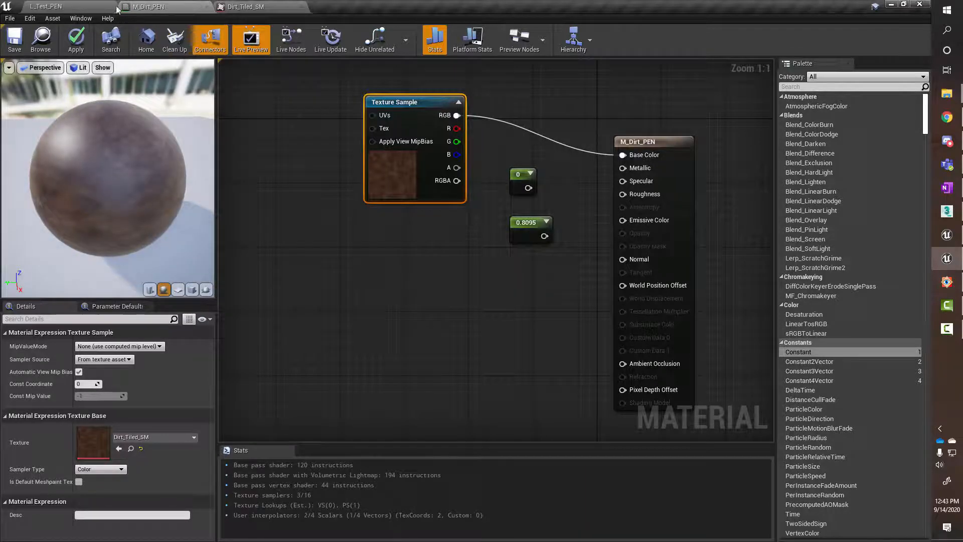
Apply the disconnected inputs to M_Dirt_PEN and check the look of the shapes in the L_Test_PEN level
click(86, 7)
alt+drag(510, 256, 524, 273)
click(150, 7)
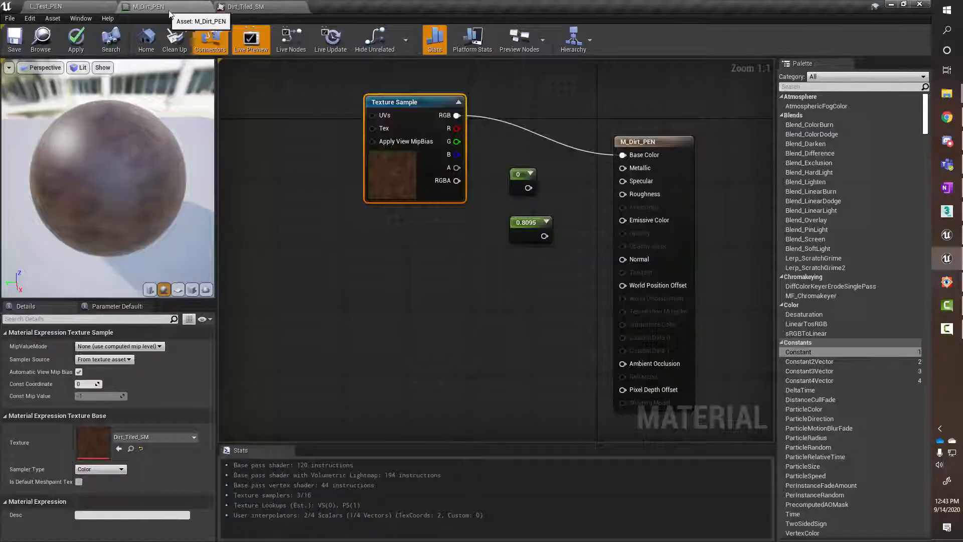
click(76, 46)
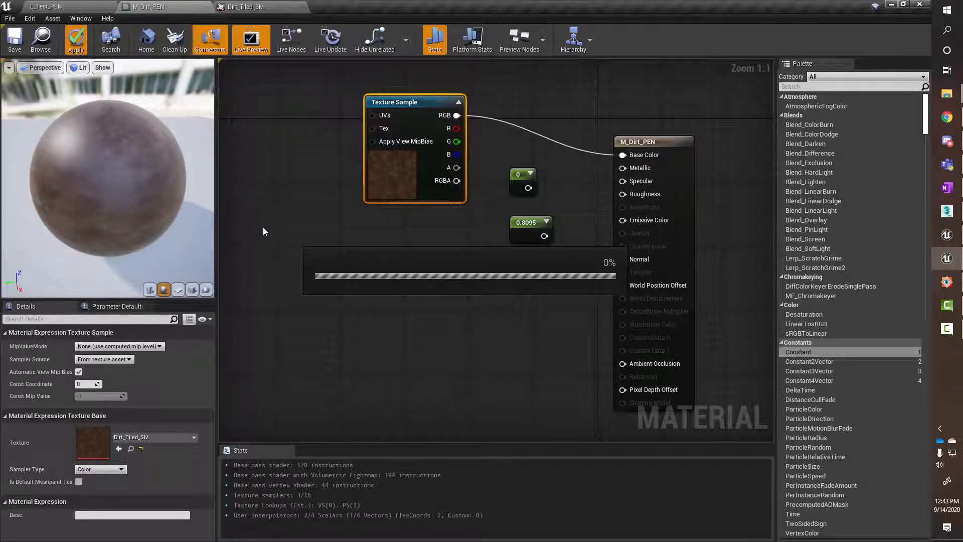
click(78, 6)
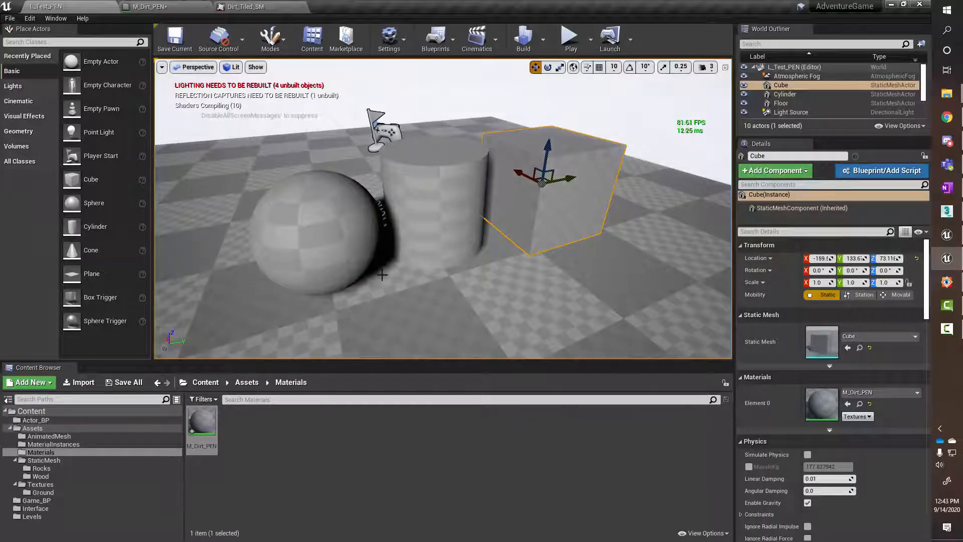
Reconnect the 0.8095 Constant to Roughness and the 0 Constant to Specular and Metallic in M_Dirt_PEN, and move both nodes closer to the material node
mouse_move(477, 280)
alt+mouse_down()
mouse_move(421, 236)
mouse_move(471, 267)
alt+mouse_up()
click(206, 6)
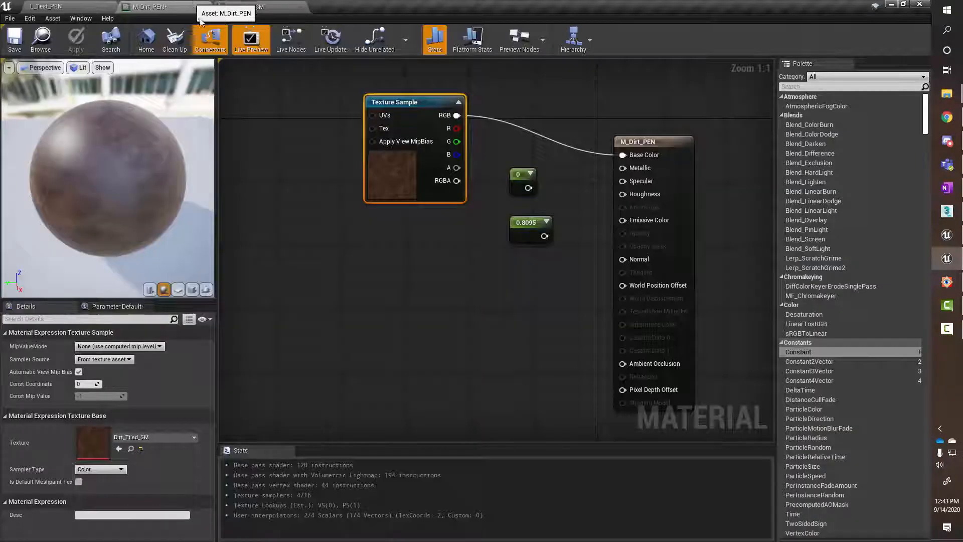
drag(544, 236, 622, 194)
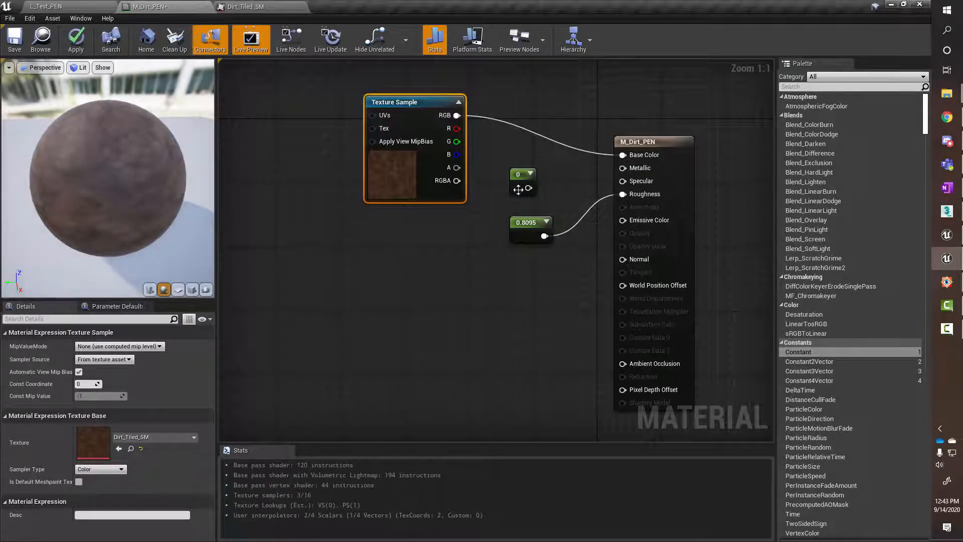
drag(528, 187, 645, 184)
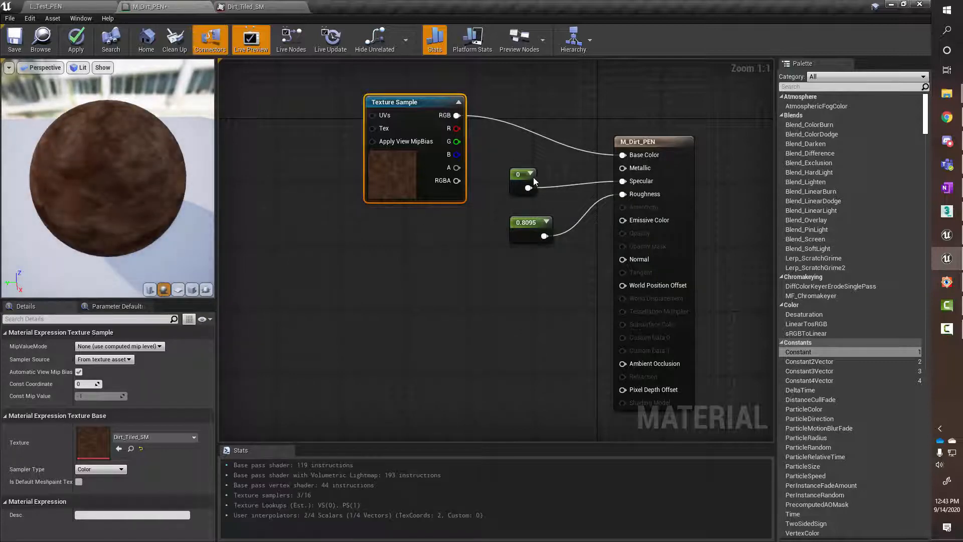
drag(527, 187, 629, 168)
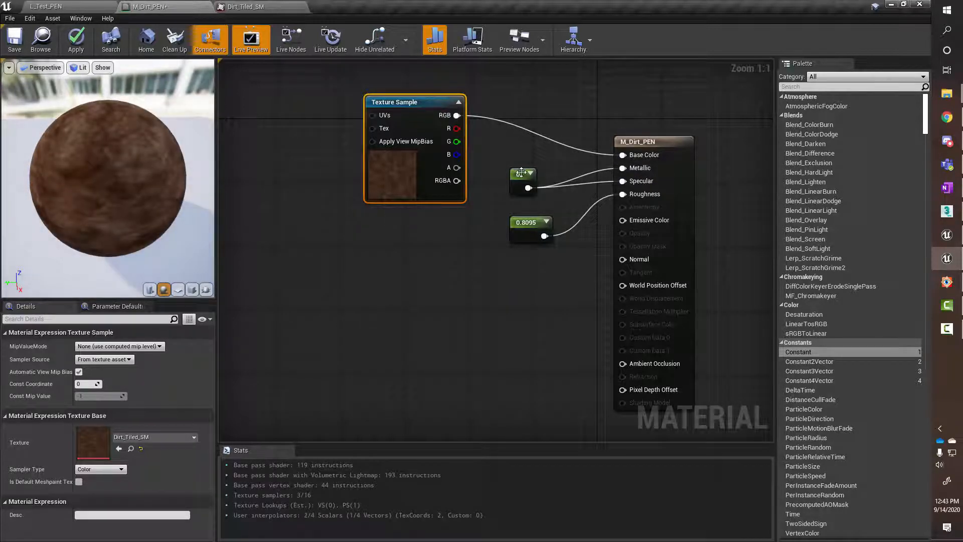
drag(516, 173, 549, 165)
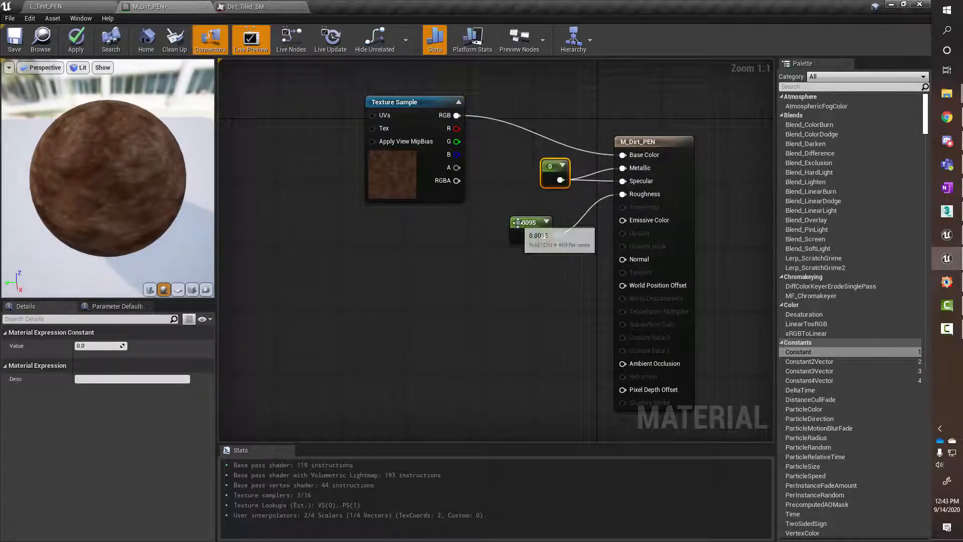
drag(513, 220, 537, 204)
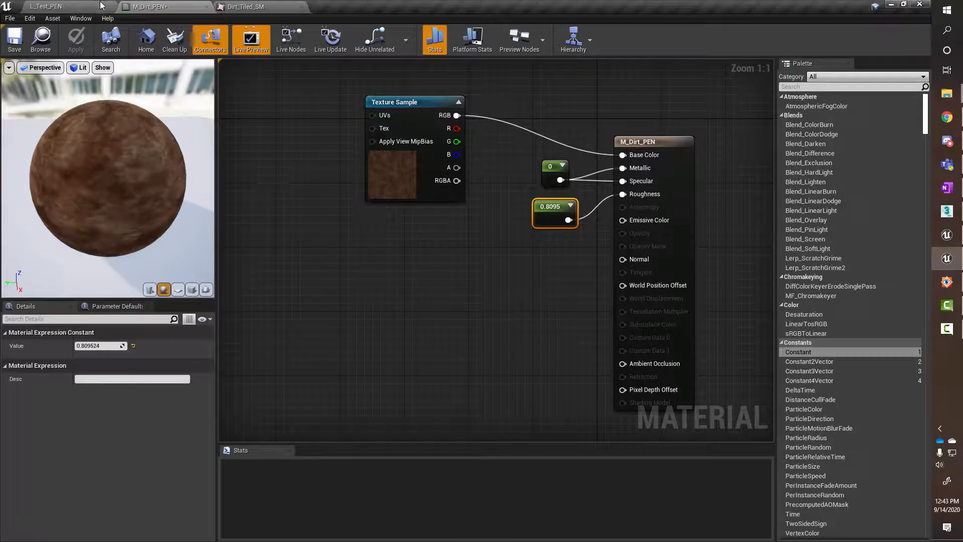
Examine the updated dirt material on the sphere, cylinder and cube in the L_Test_PEN level
click(93, 6)
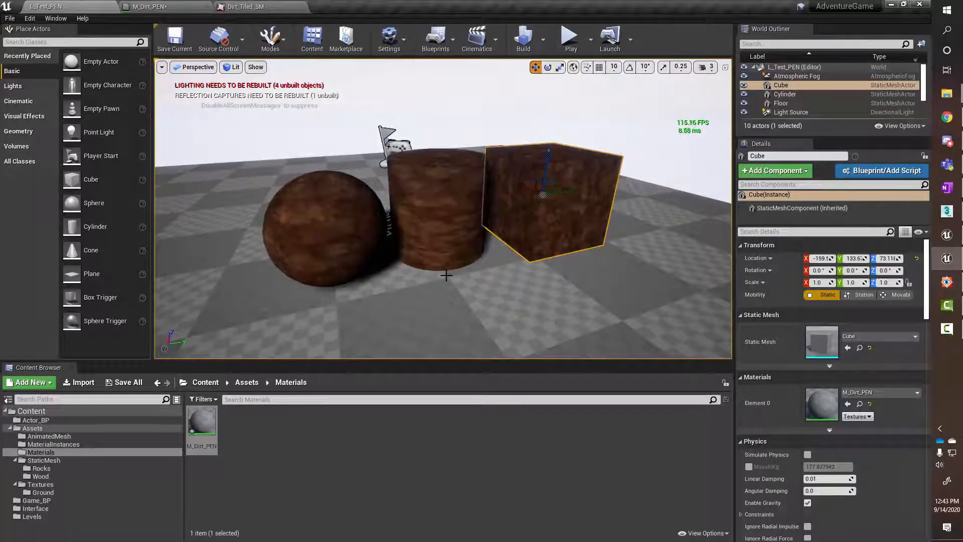
key(w)
right_drag(477, 281, 477, 281)
key(s)
alt+drag(529, 297, 529, 297)
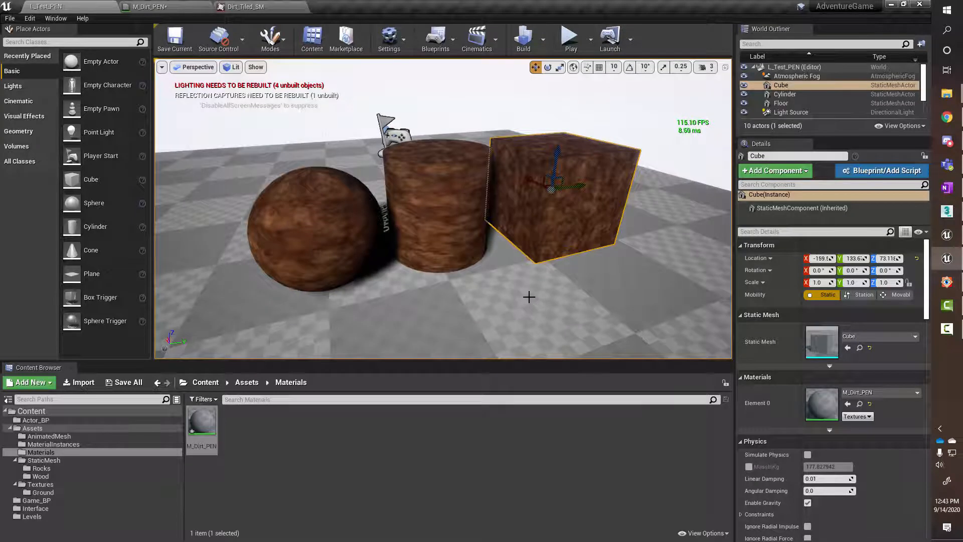